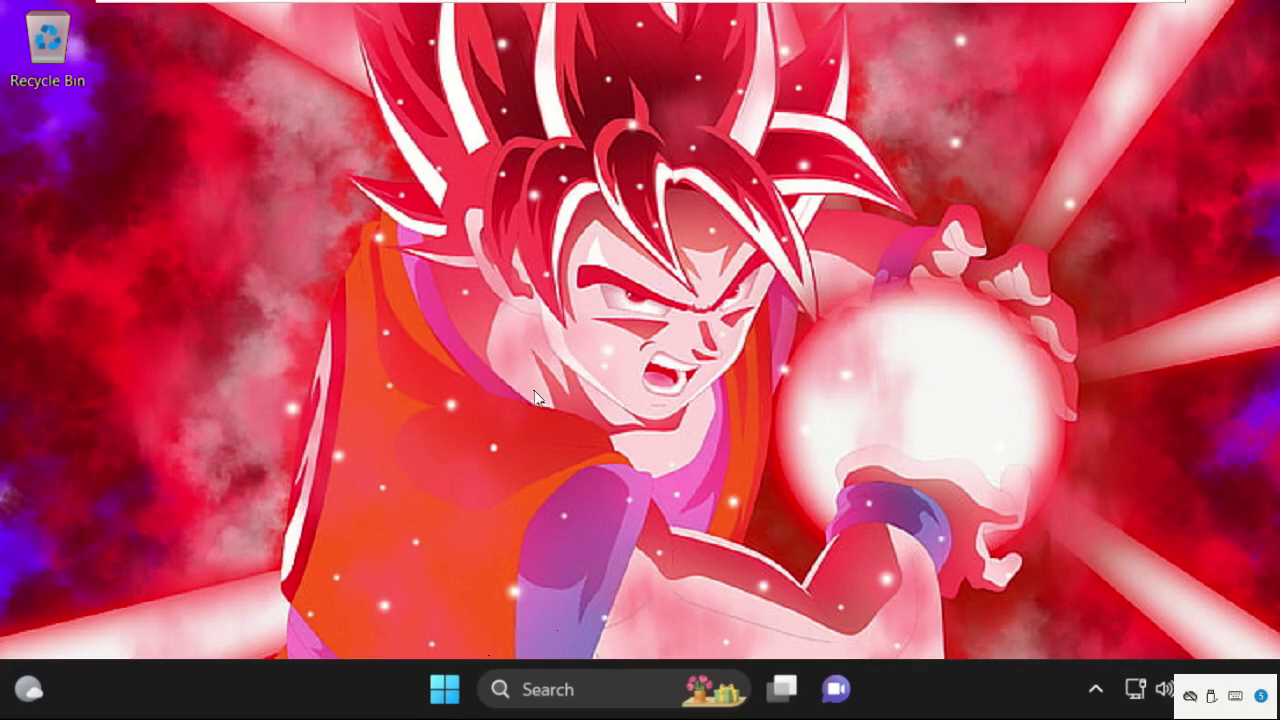
- Search Windows for the Services app and open it
left_click(553, 700)
type("settings")
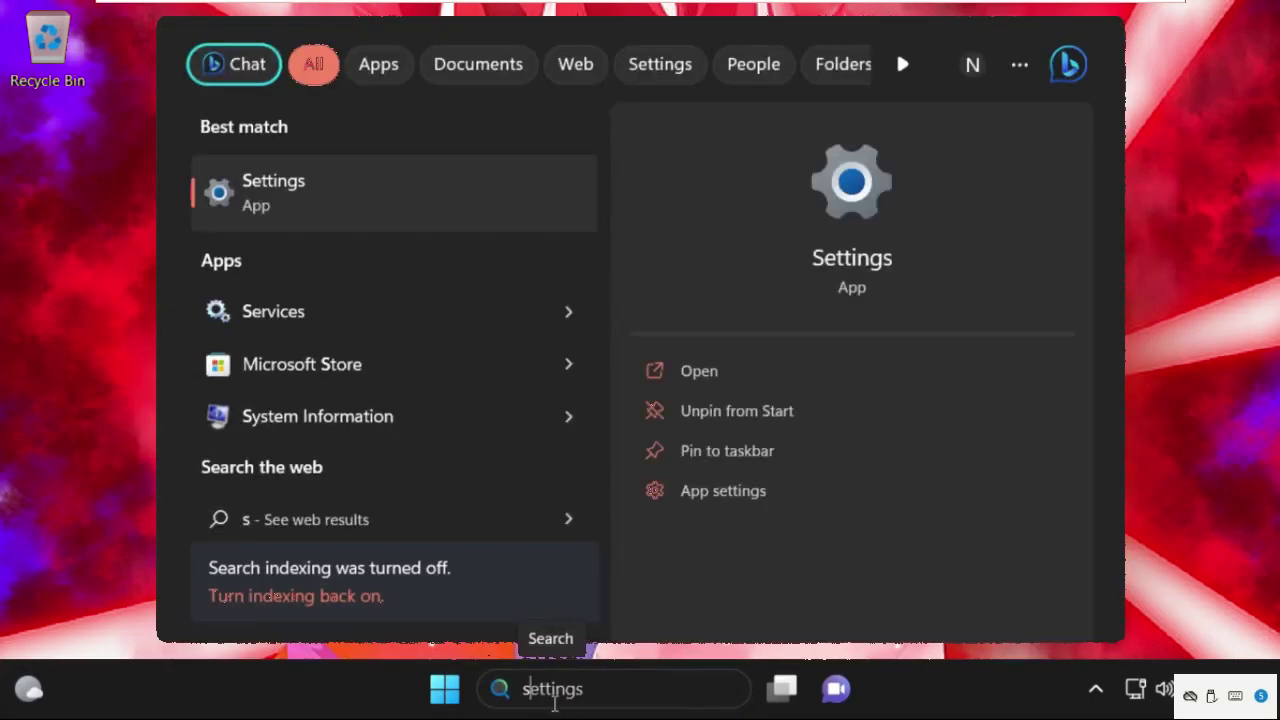
type("ervice")
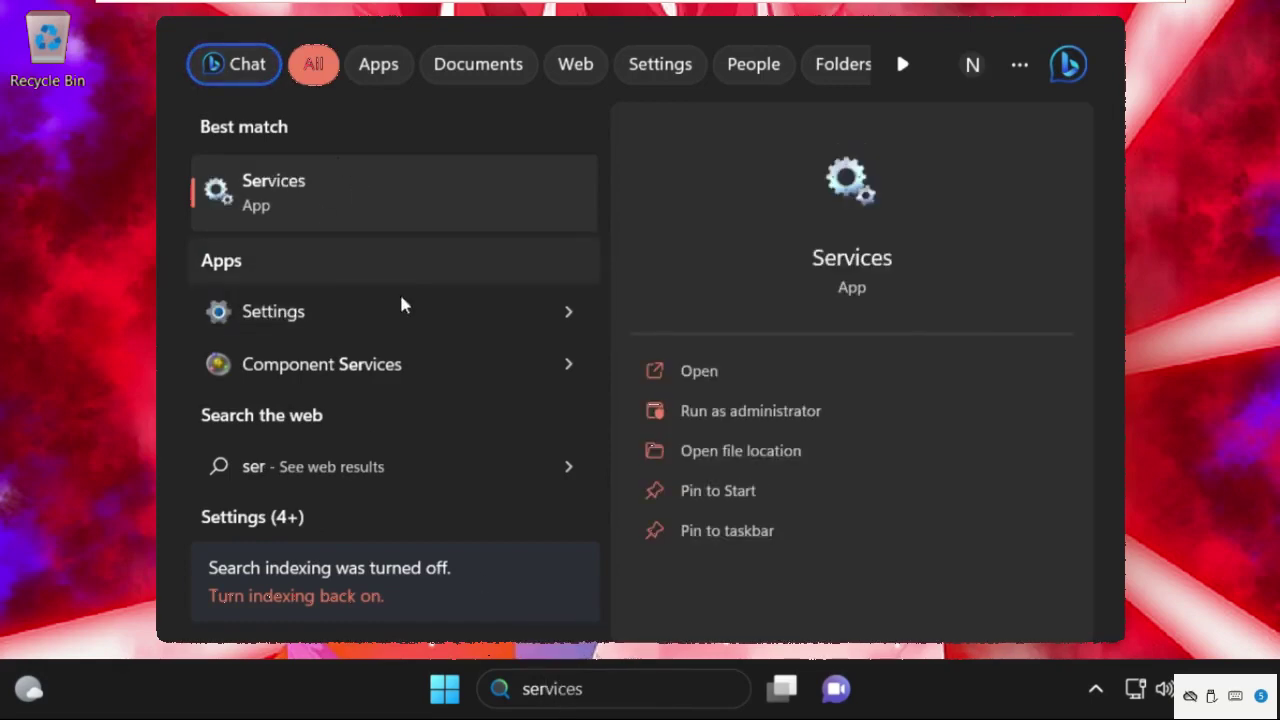
left_click(348, 208)
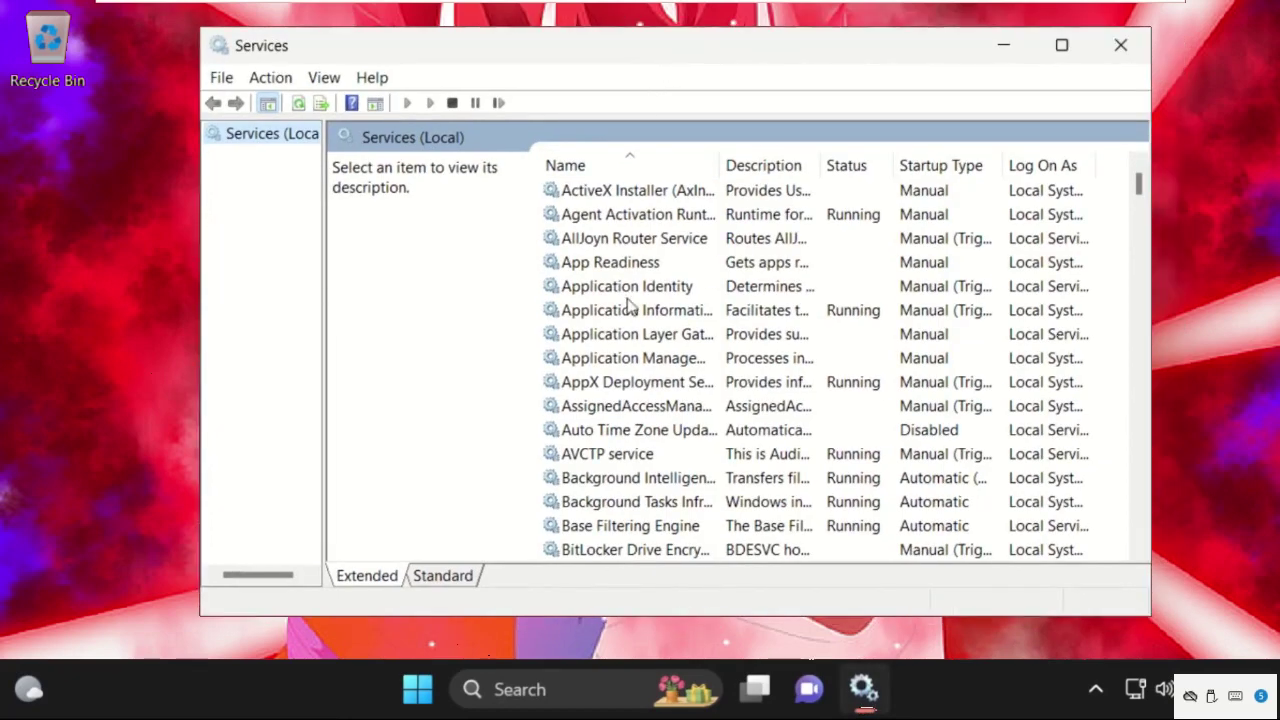
- Locate and select the Performance Logs & Alerts service, then widen the Name column so full service names are readable
left_click(628, 308)
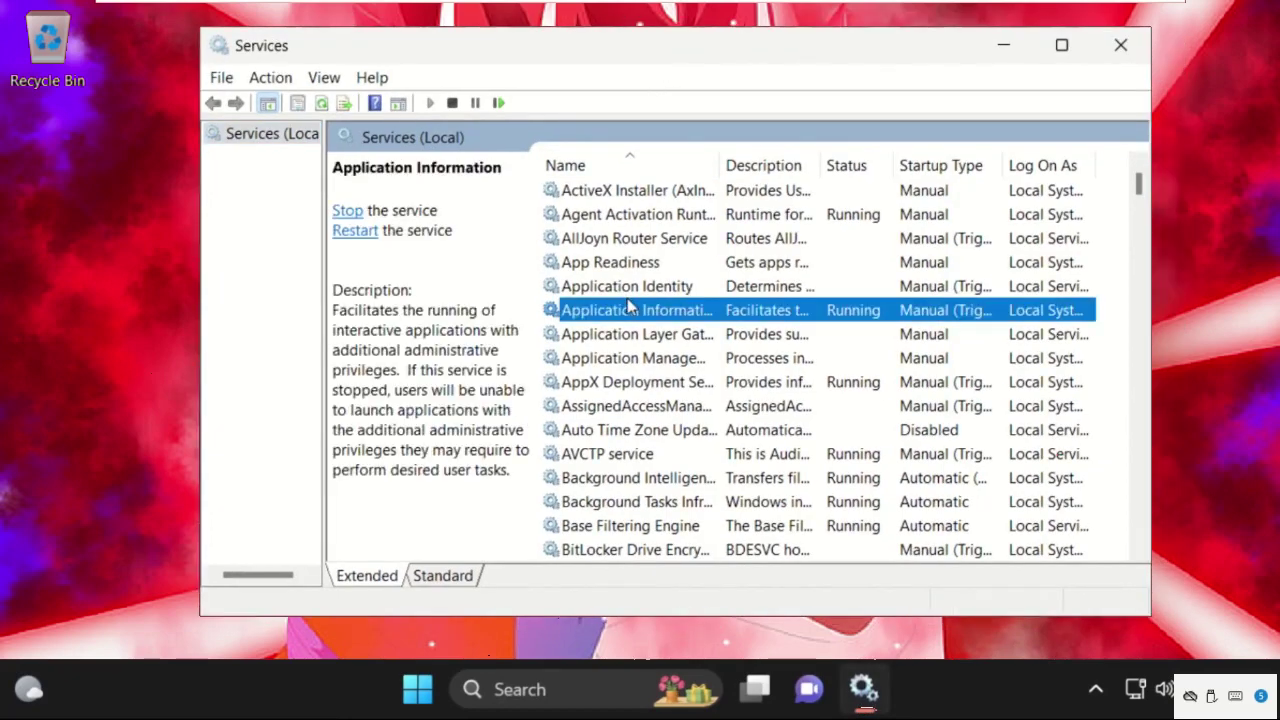
scroll(628, 308, "down", 7)
key("p")
key("a")
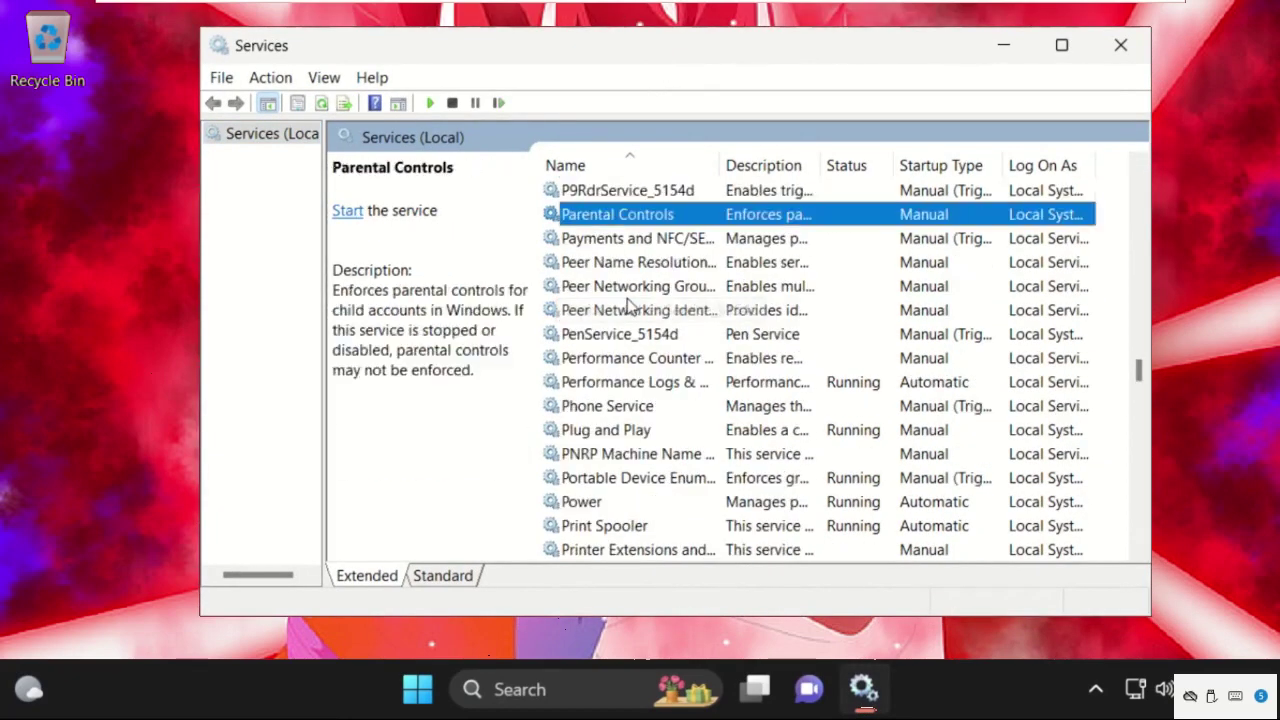
key("Down")
key("Down")
key("Down")
key("Down")
key("Down")
key("Down")
key("Down")
key("Down")
key("Down")
key("Down")
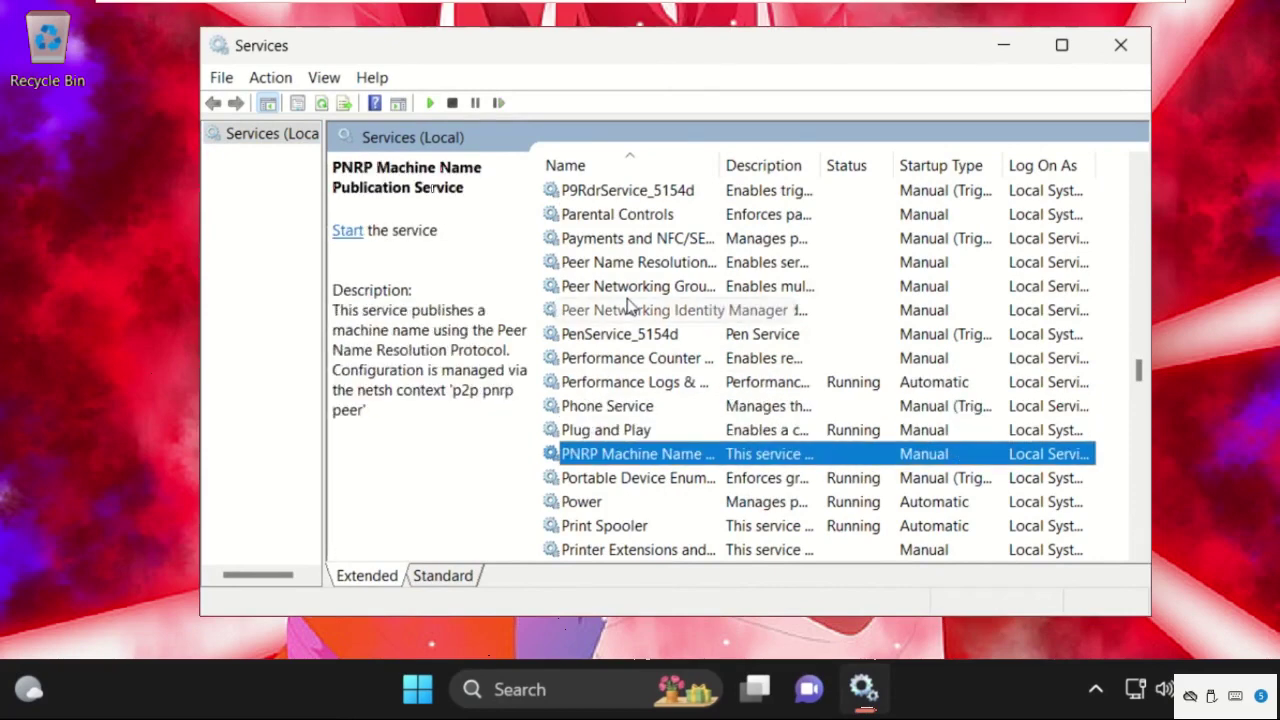
scroll(706, 400, "down", 3)
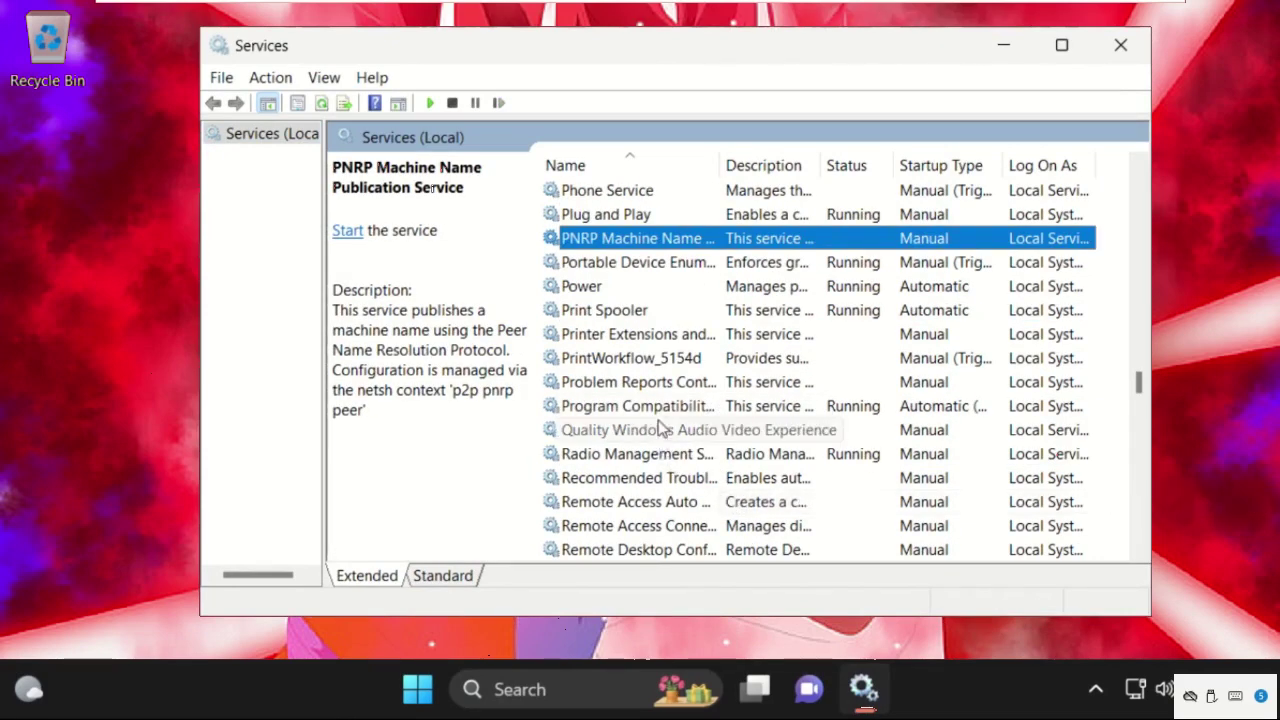
scroll(657, 443, "up", 2)
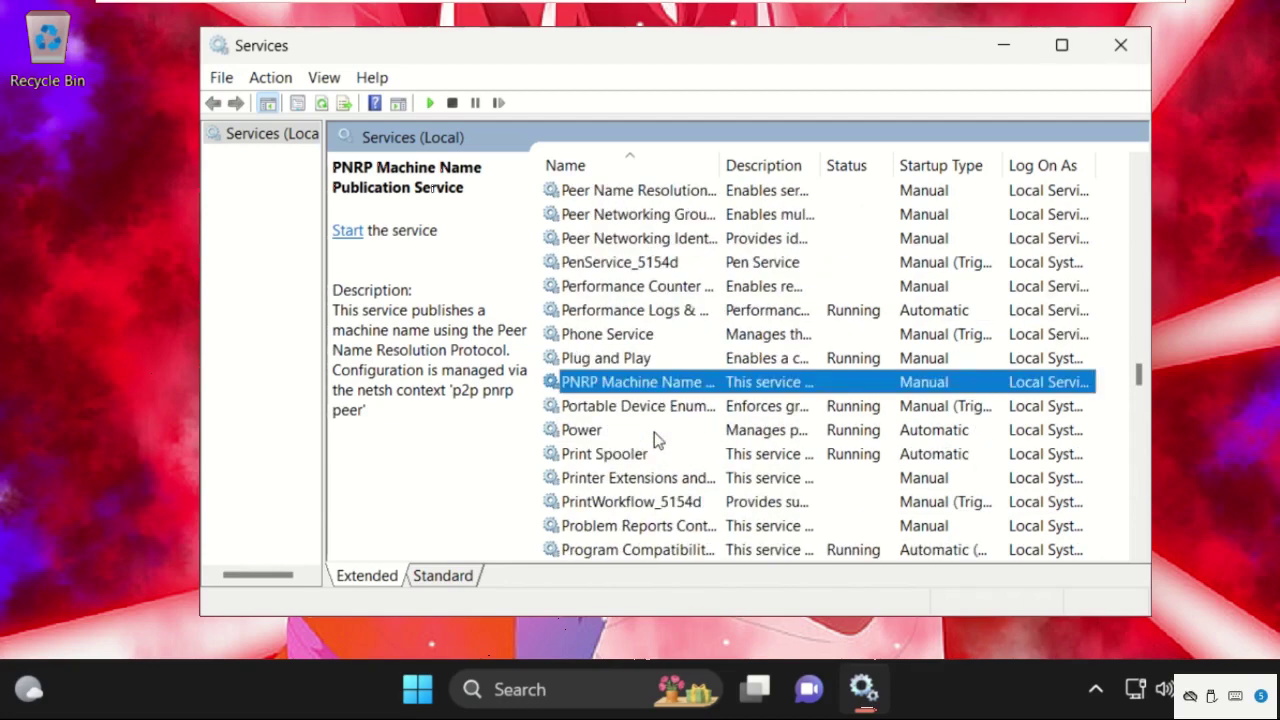
left_click(672, 313)
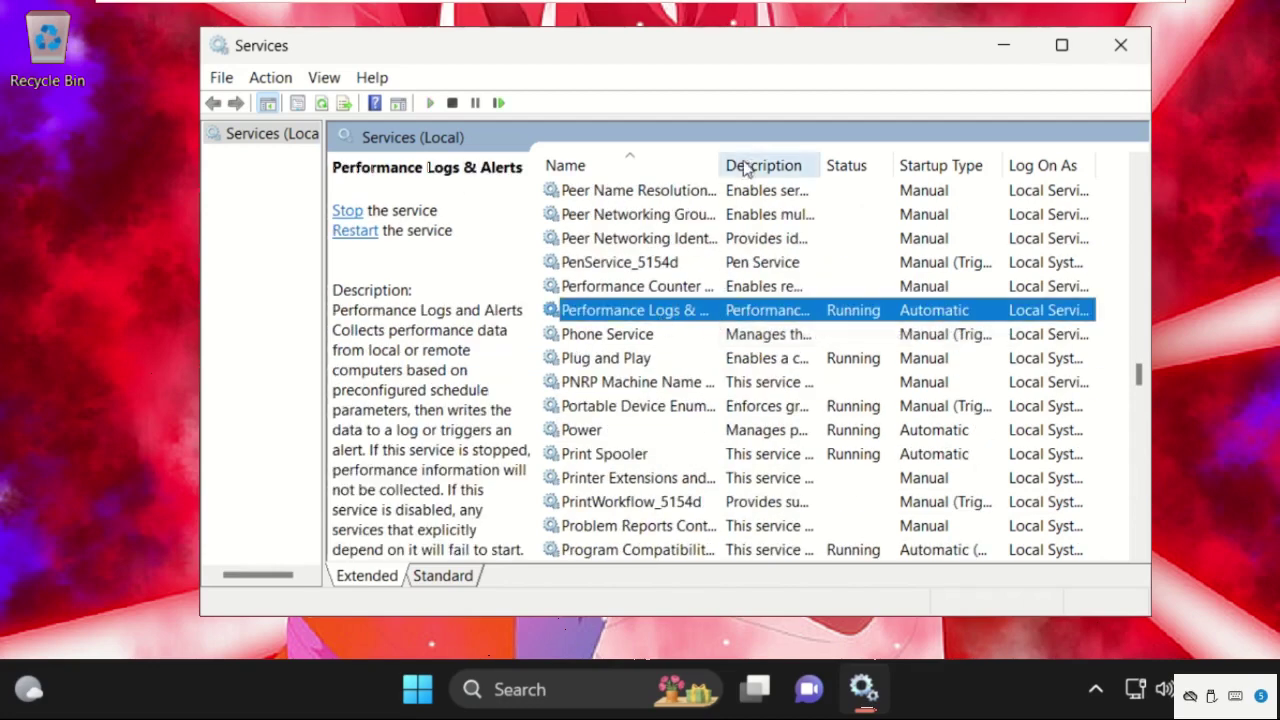
left_click_drag(721, 162, 876, 178)
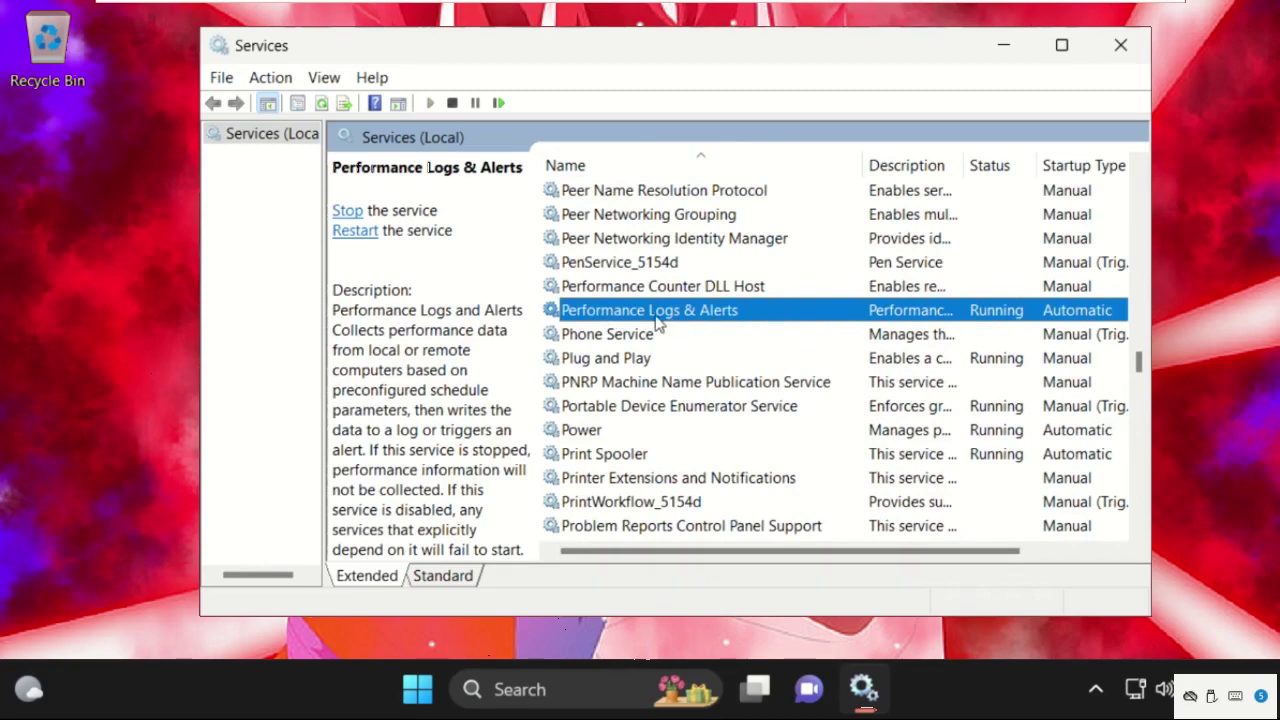
- Check that the Performance Logs & Alerts service has its startup type set to Automatic, accept its properties, and close Services
right_click(628, 316)
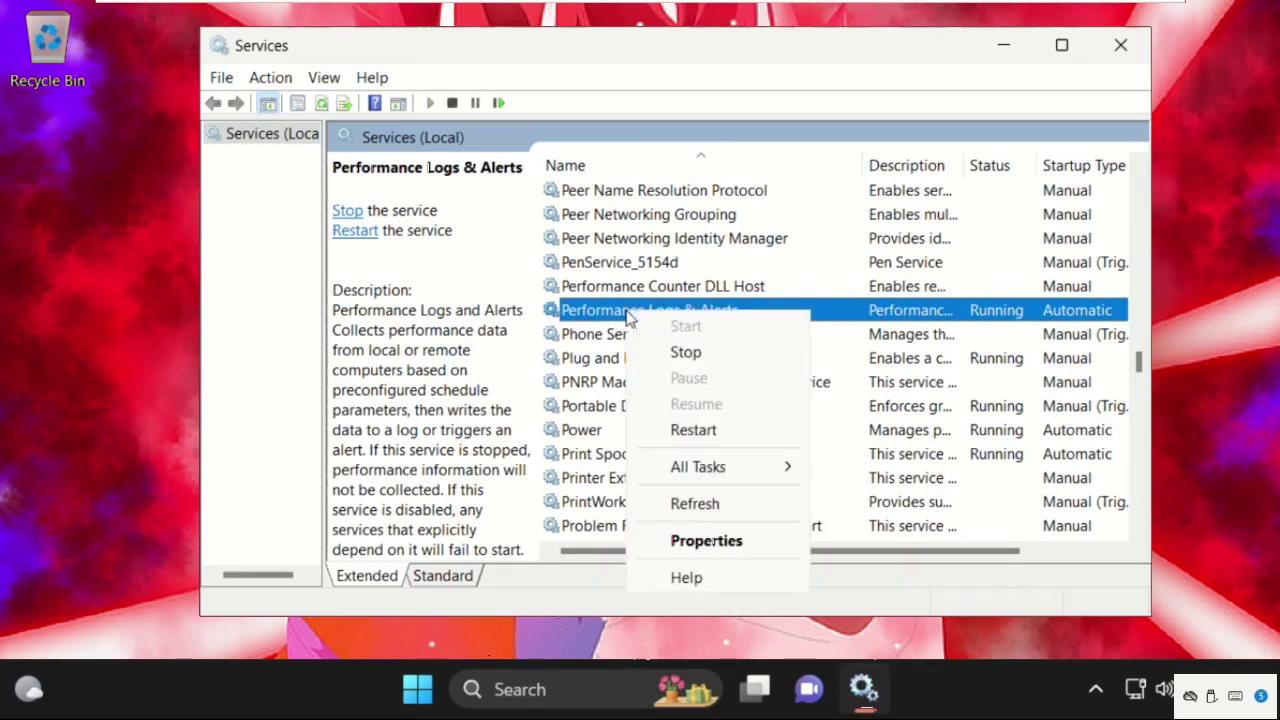
left_click(709, 540)
left_click(562, 310)
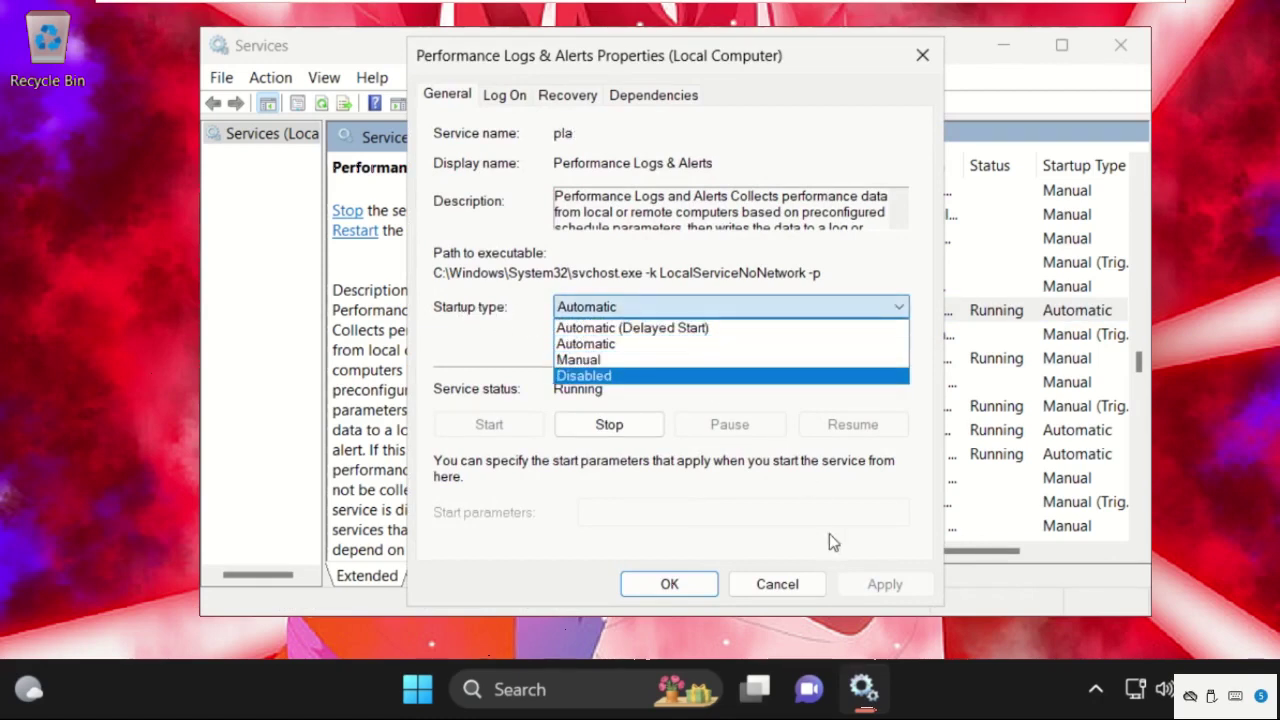
left_click(793, 566)
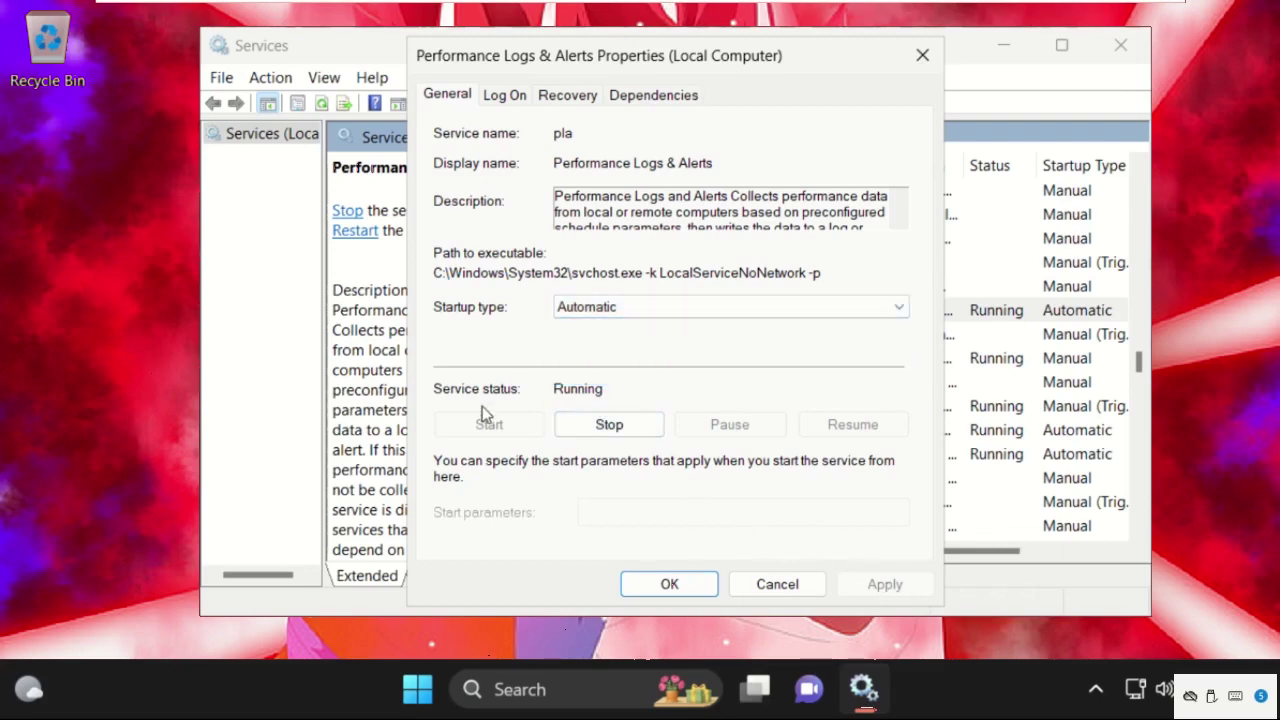
left_click(688, 588)
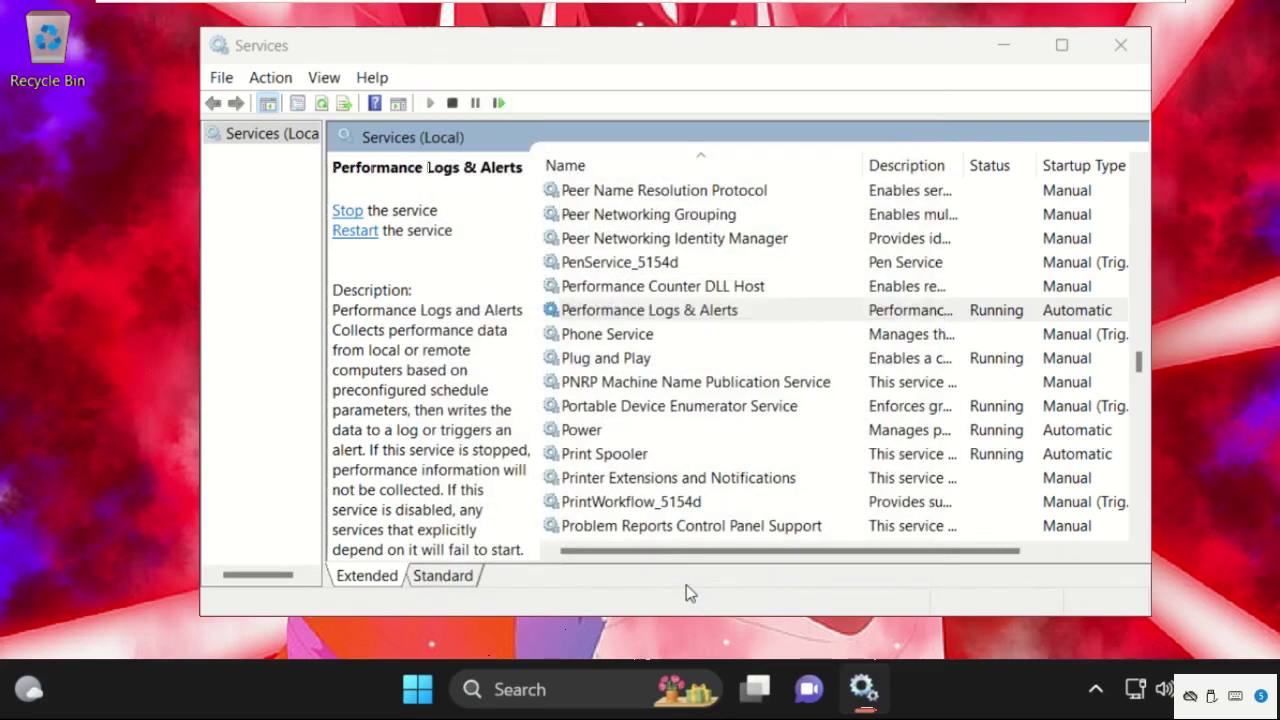
left_click(1121, 45)
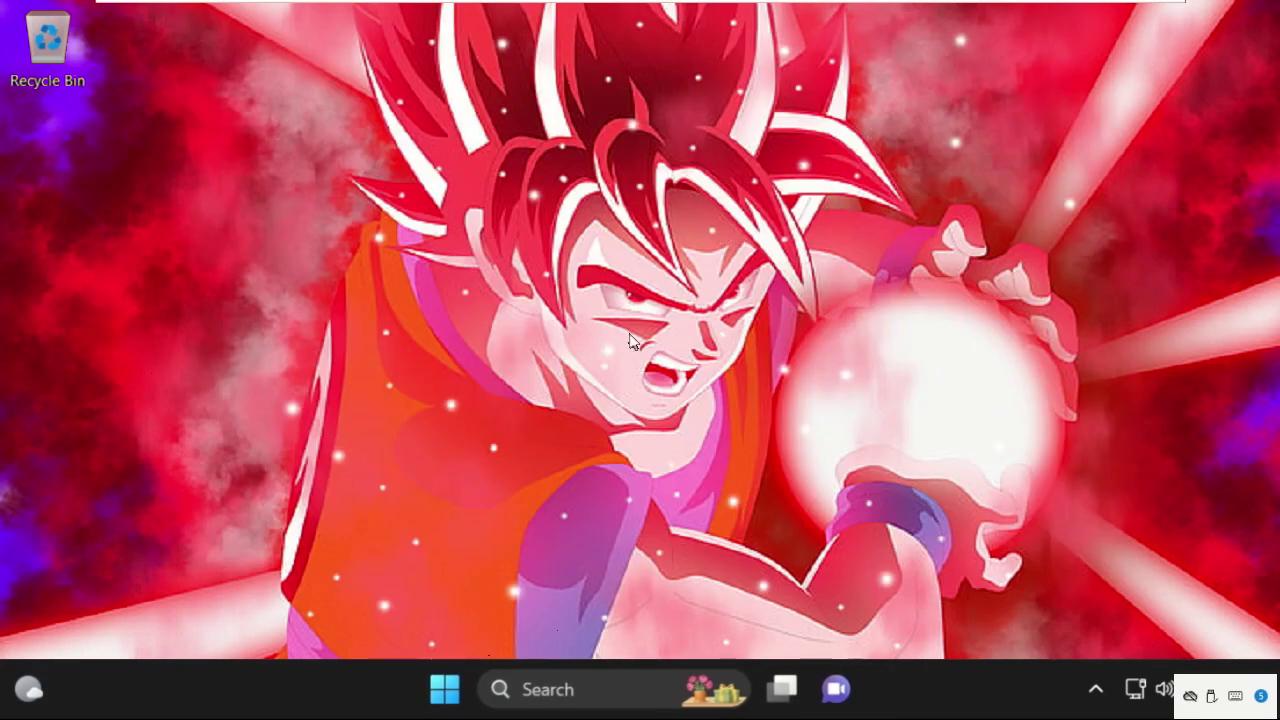
- Launch System Configuration by running msconfig
key("super+r")
left_click_drag(203, 393, 615, 248)
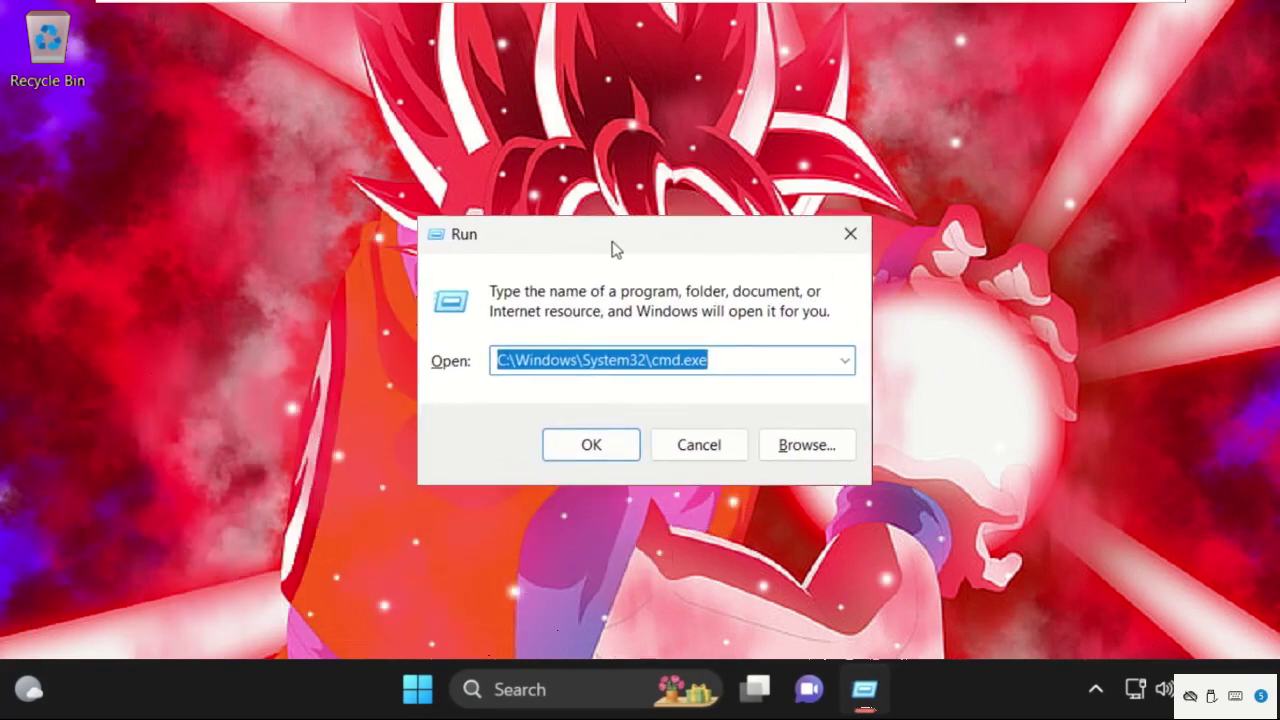
key("BackSpace")
type("msco")
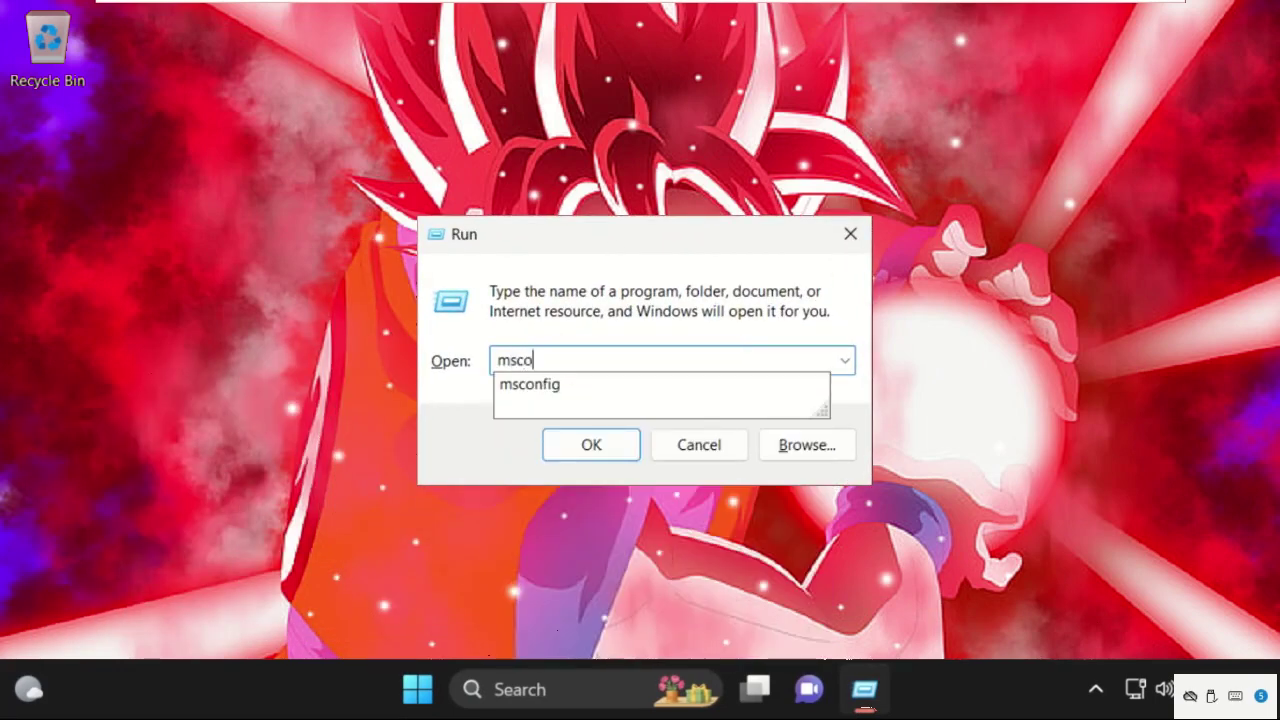
type("nfig")
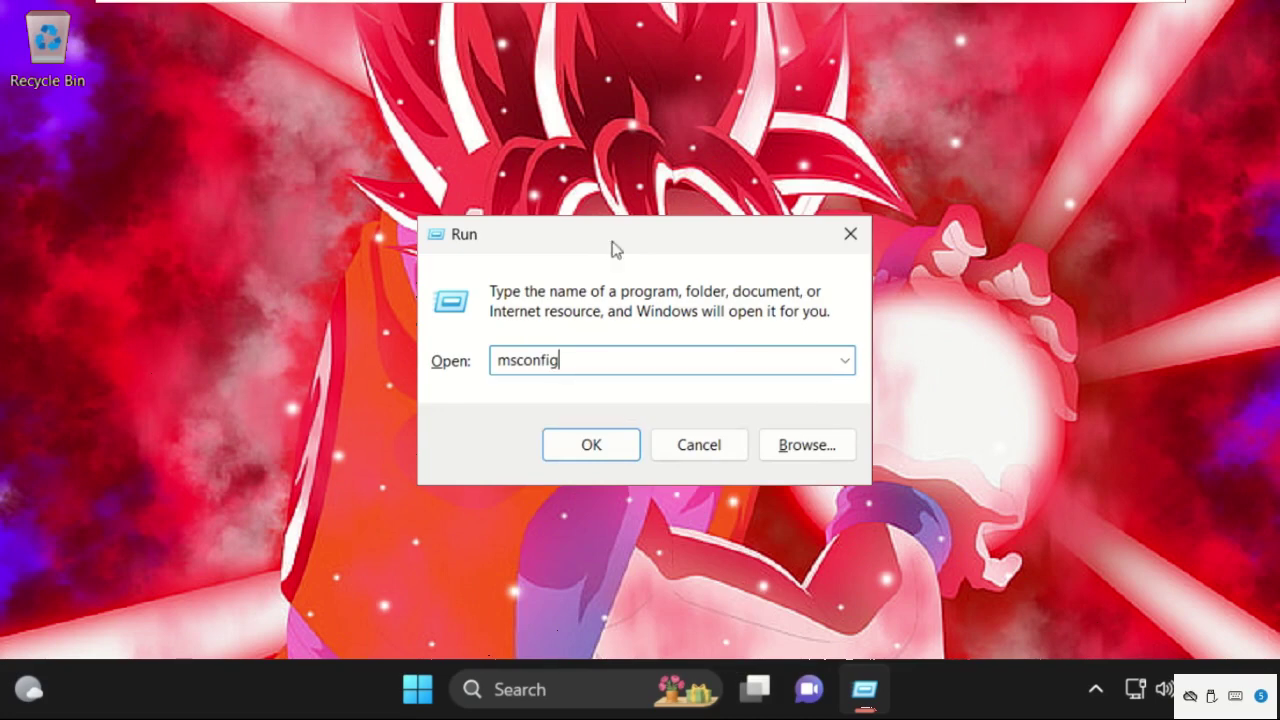
left_click(591, 445)
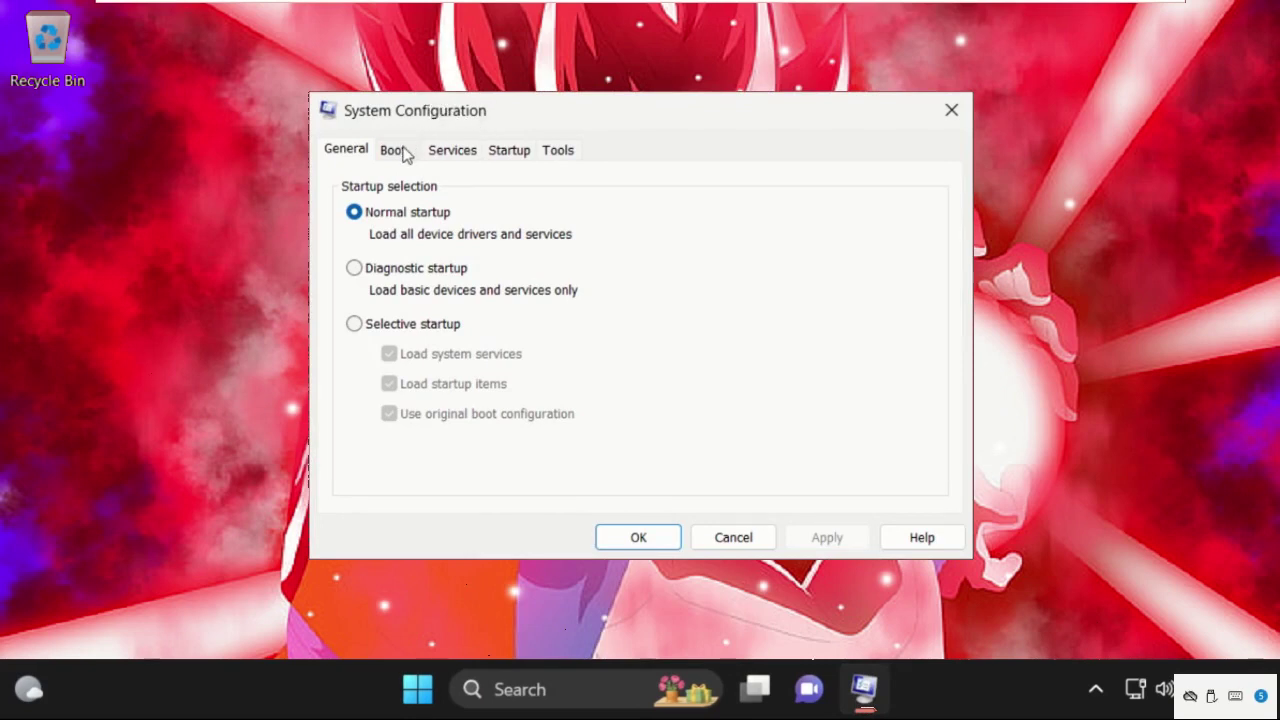
- Enable Safe boot with the Minimal option for Windows 11, apply it, and restart the computer
left_click(395, 150)
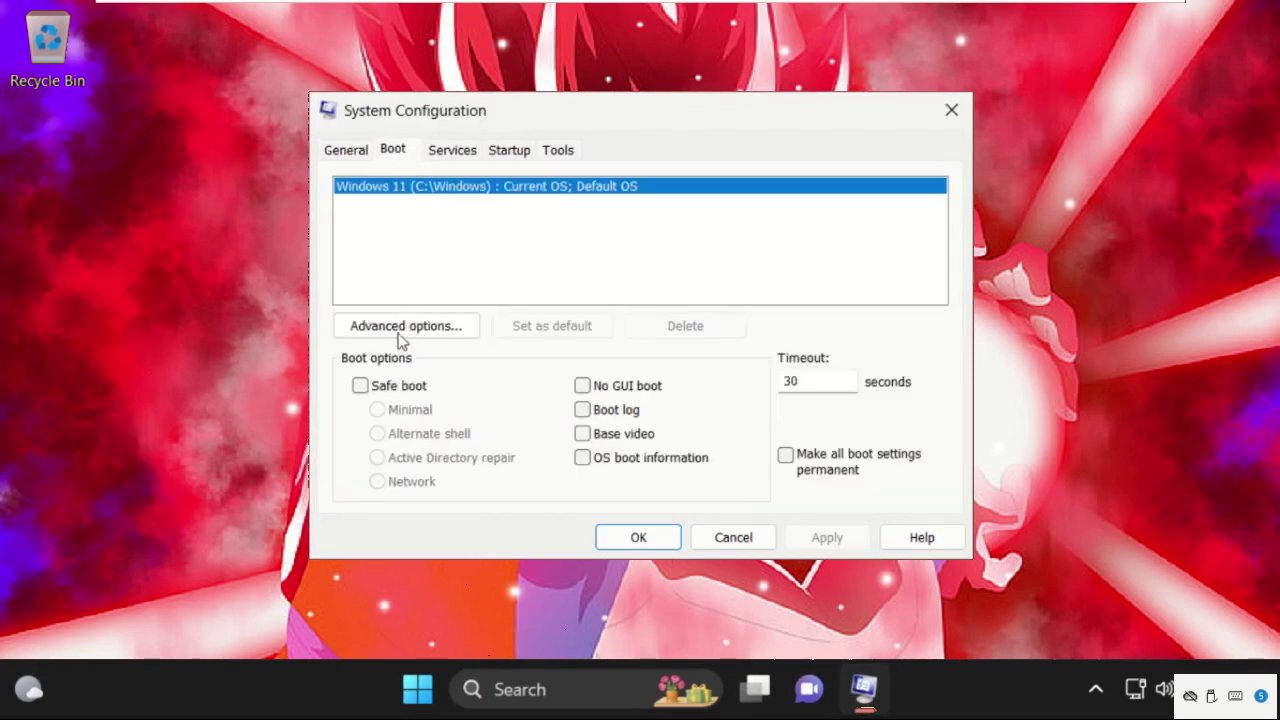
left_click(376, 392)
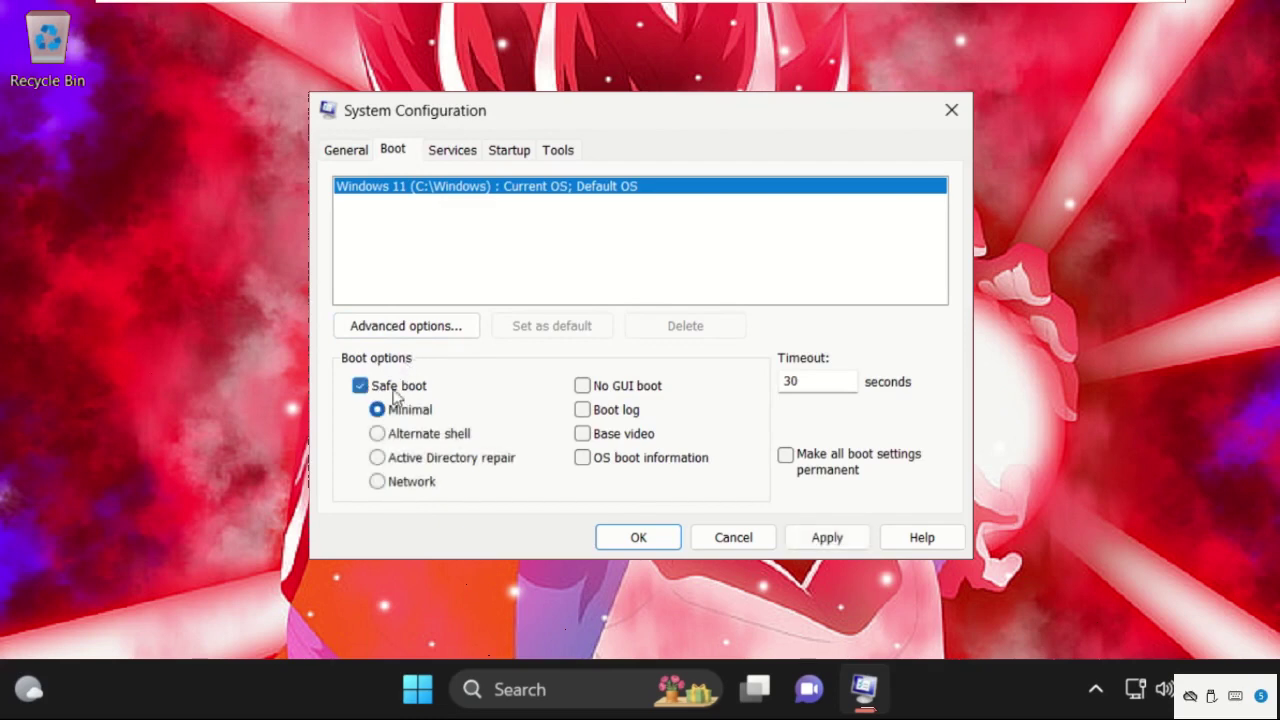
left_click(827, 537)
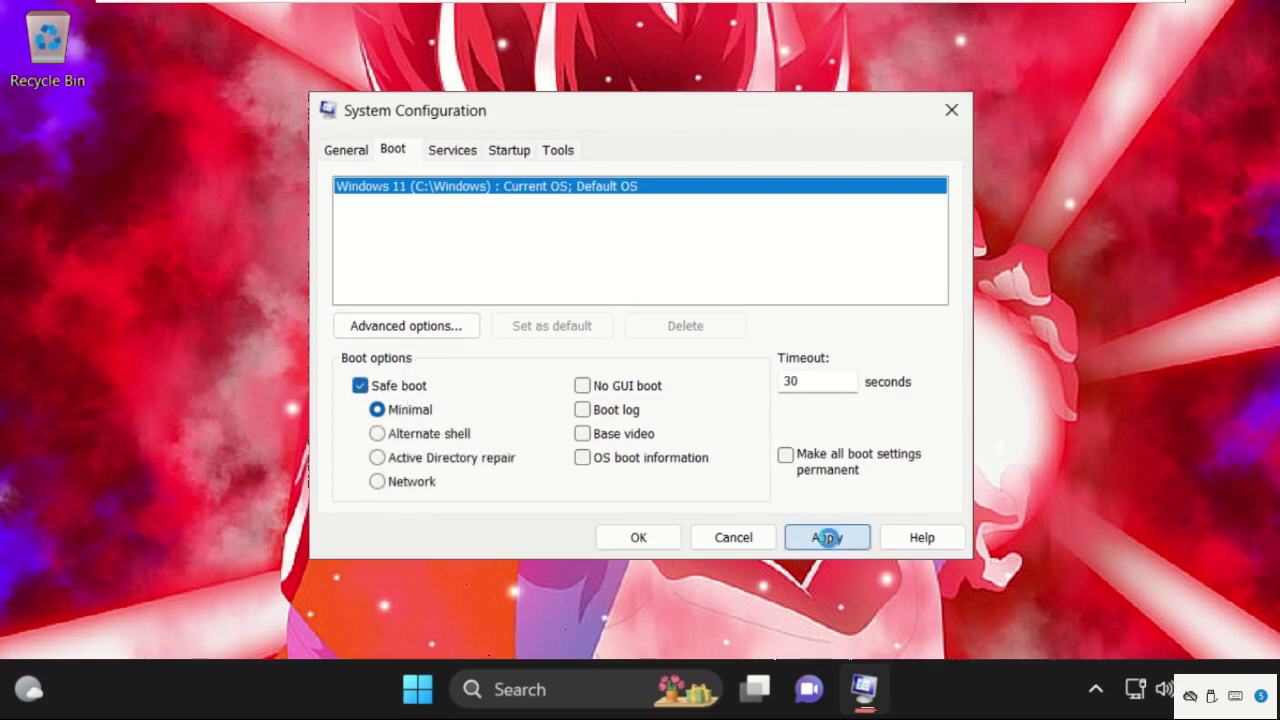
left_click(638, 537)
key("alt+F4")
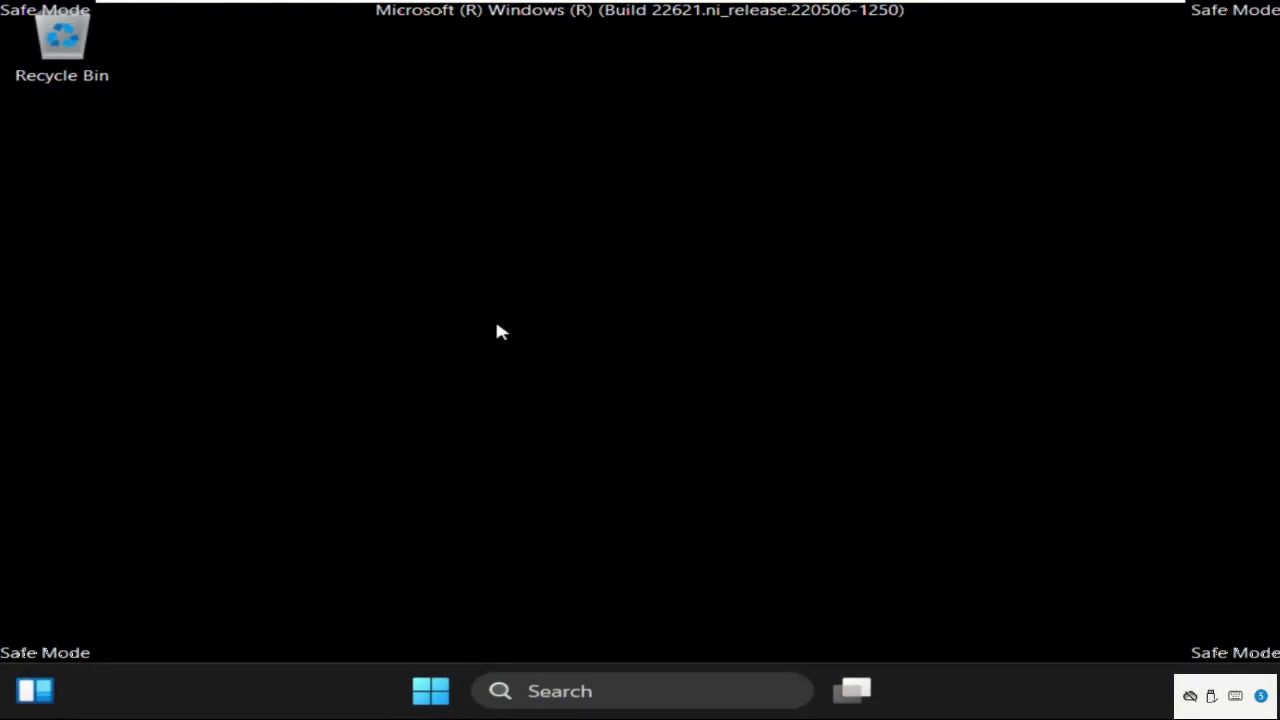
- Search Windows for Device Manager and open it
left_click(528, 691)
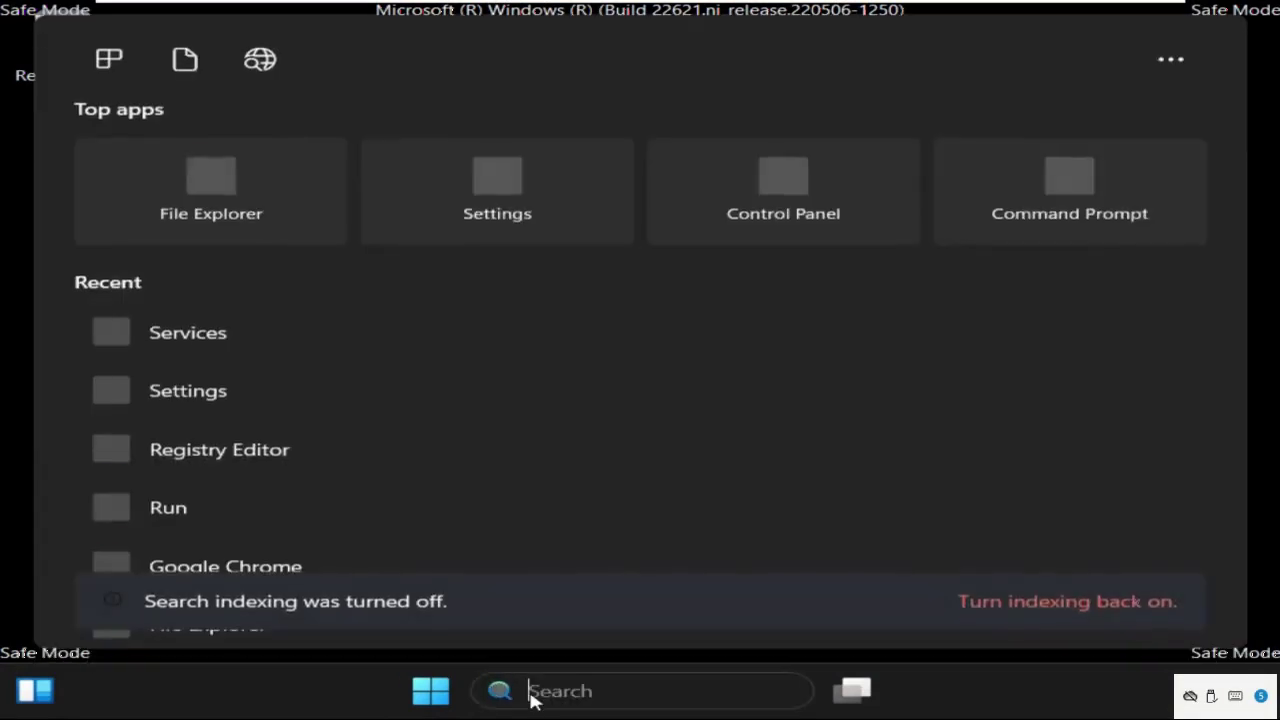
type("device Manager")
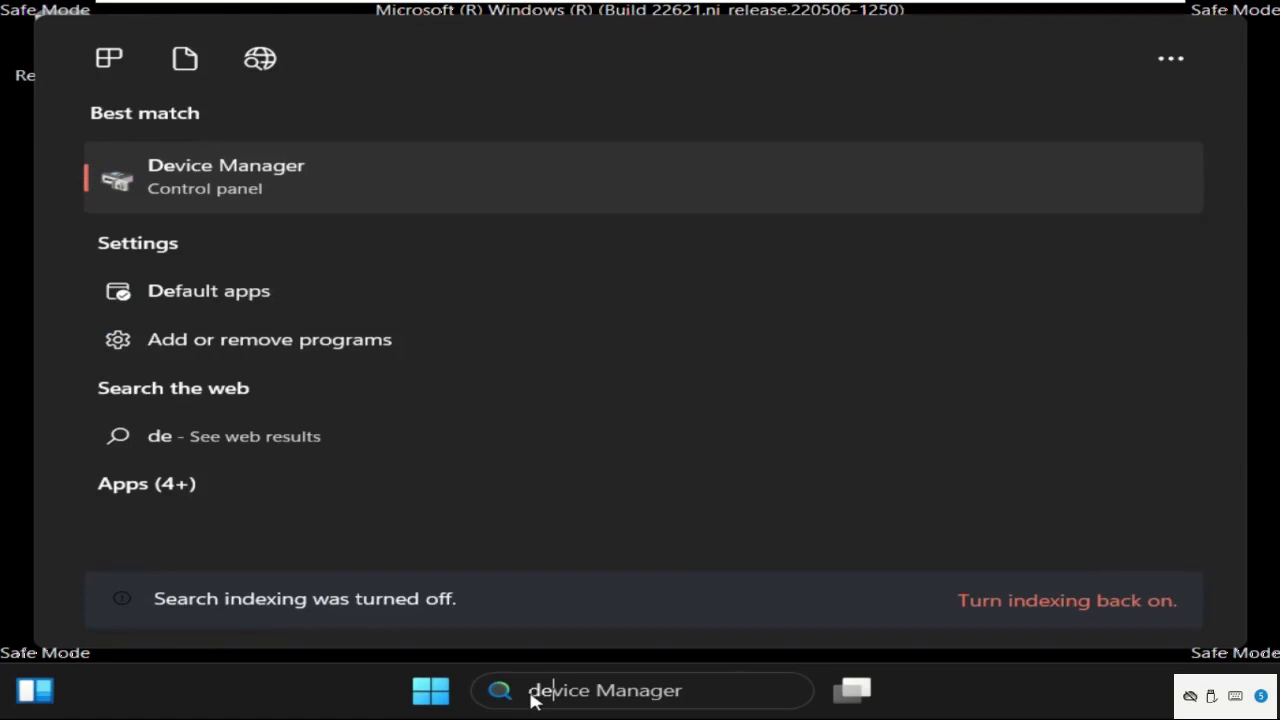
left_click(228, 177)
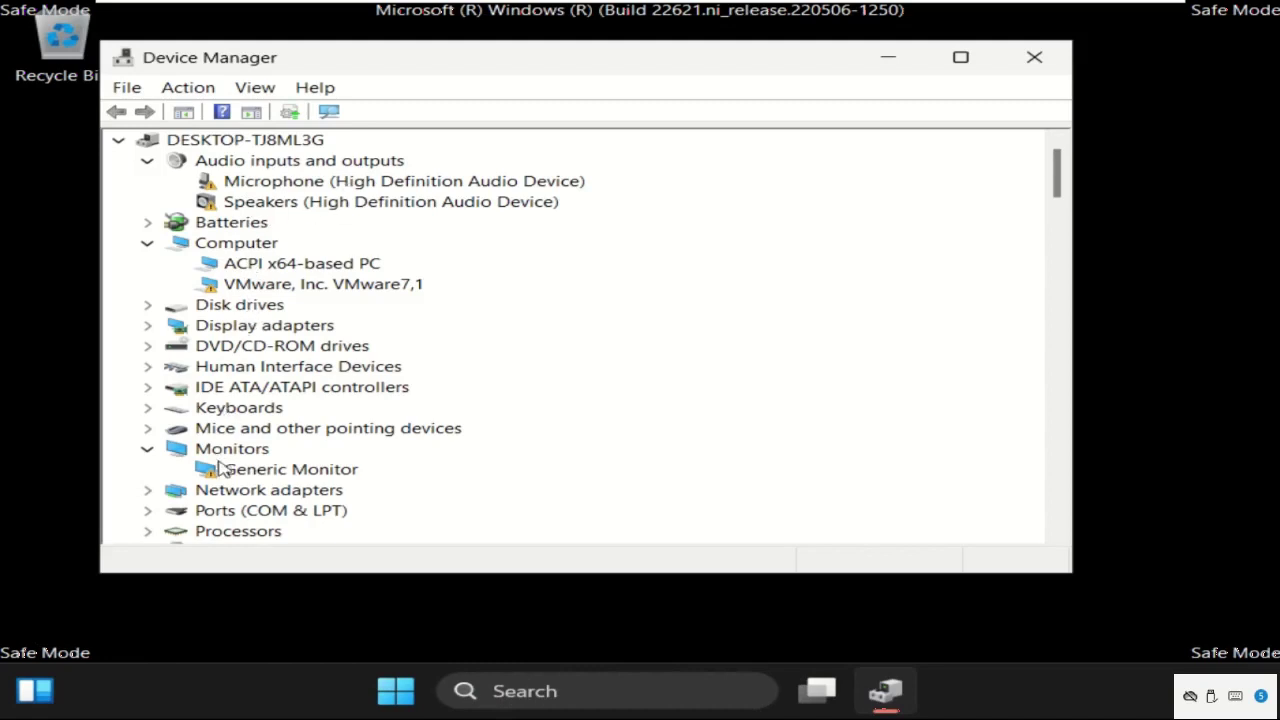
- Uninstall the Intel(R) 82574L Gigabit Network Connection network adapter and close Device Manager
left_click(208, 491)
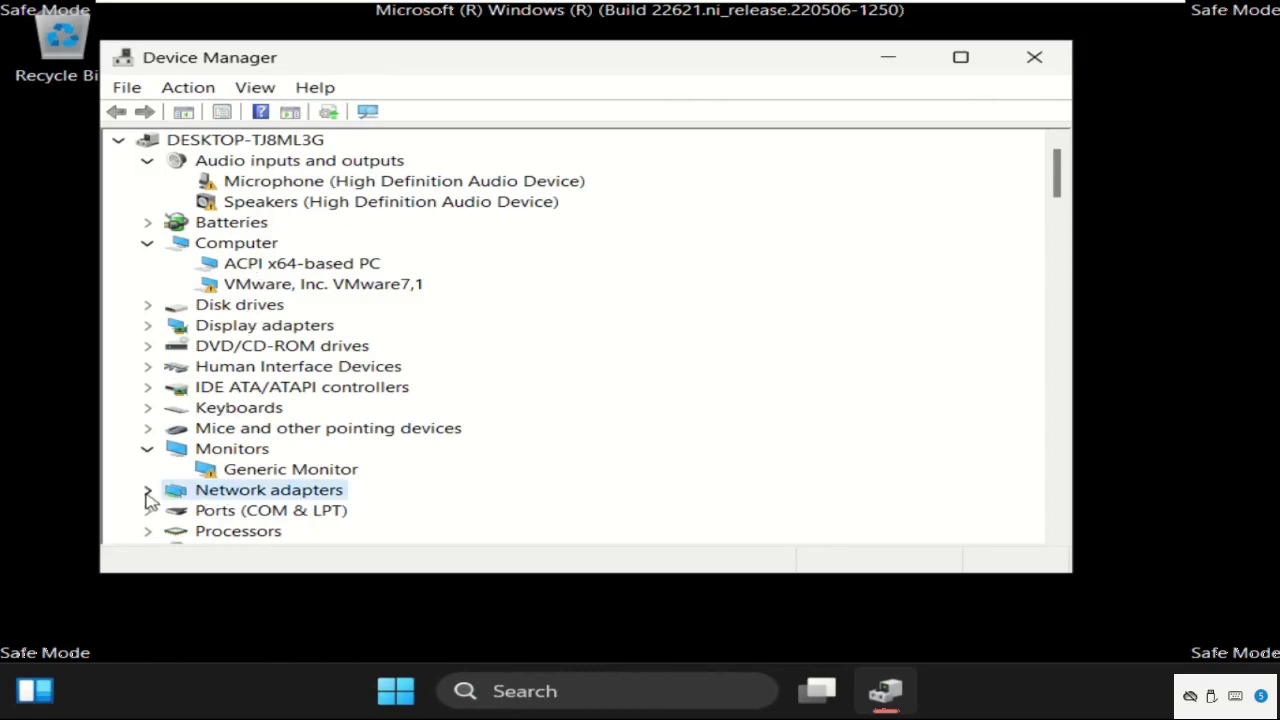
left_click(147, 490)
scroll(369, 507, "down", 1)
right_click(283, 452)
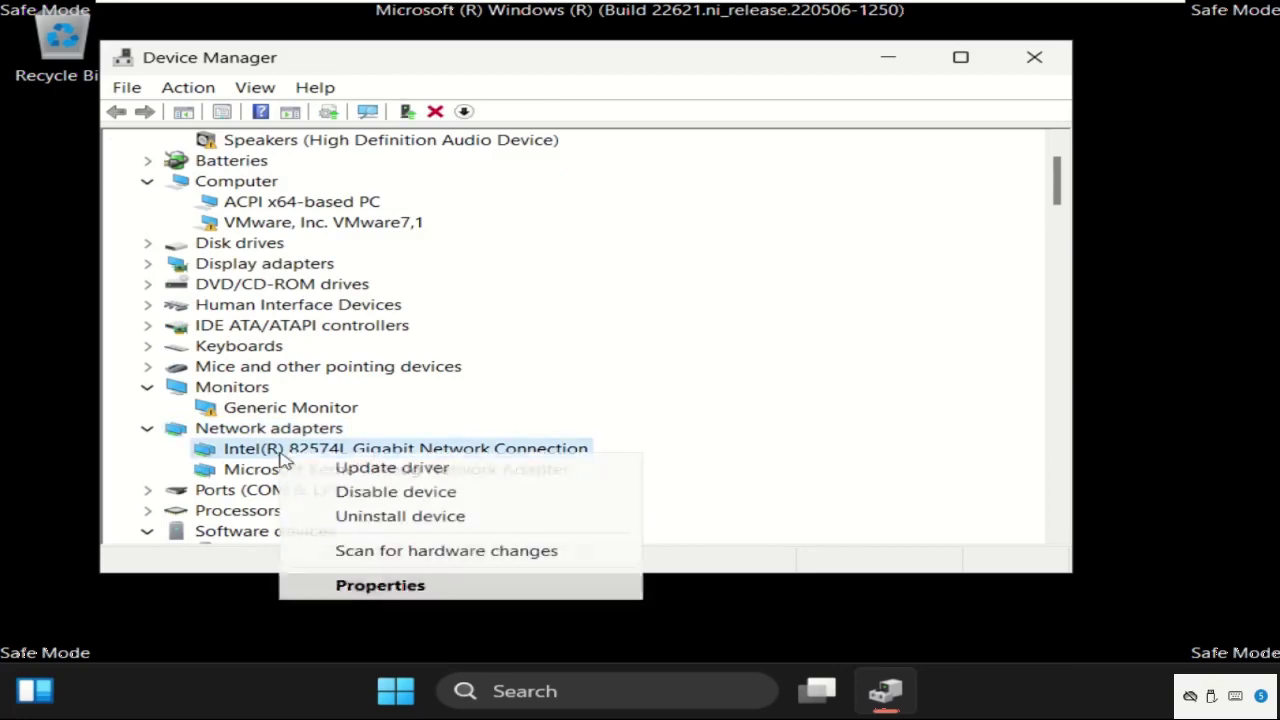
left_click(412, 520)
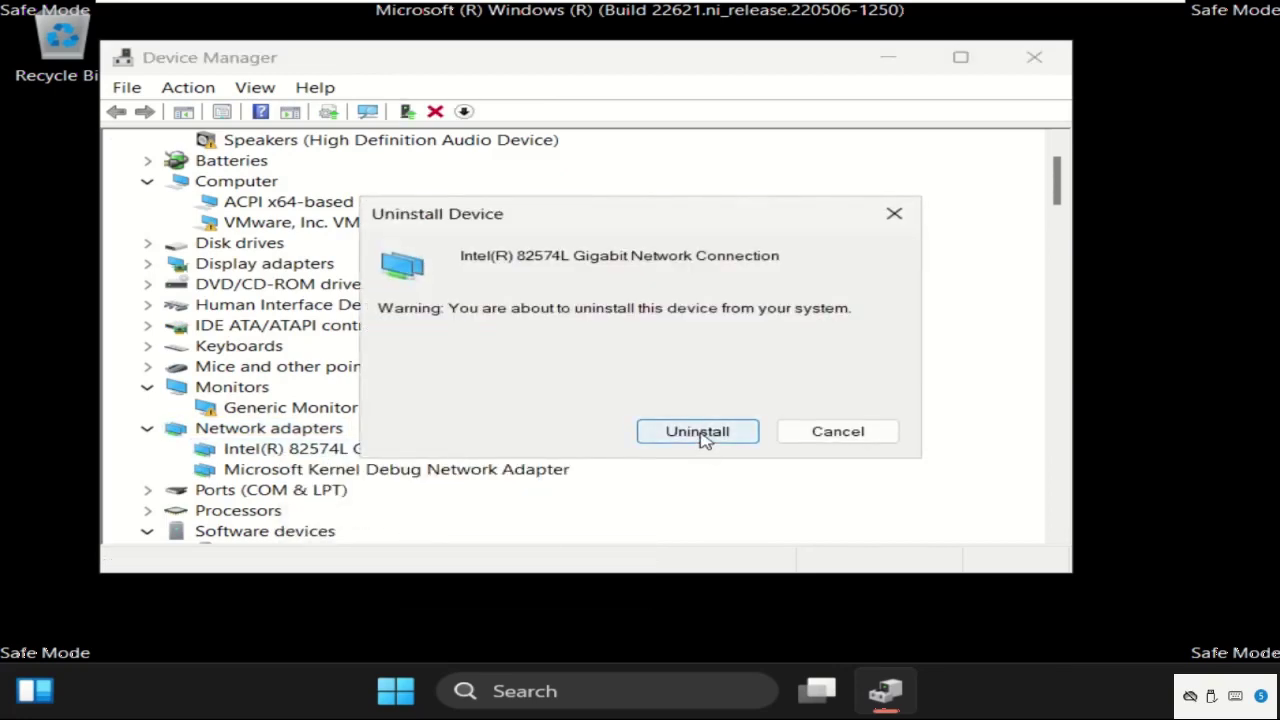
left_click(698, 431)
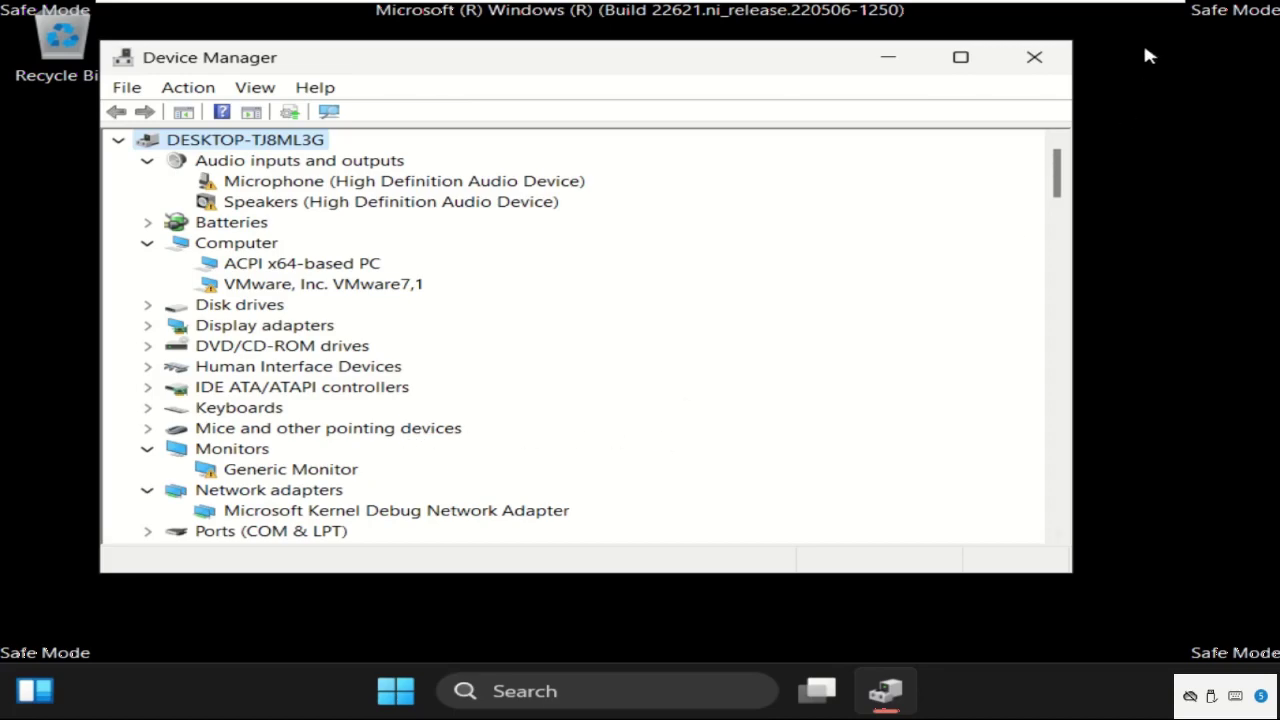
left_click(1034, 57)
- Run msconfig, turn off Safe boot in the boot options, and apply the change
key("super+r")
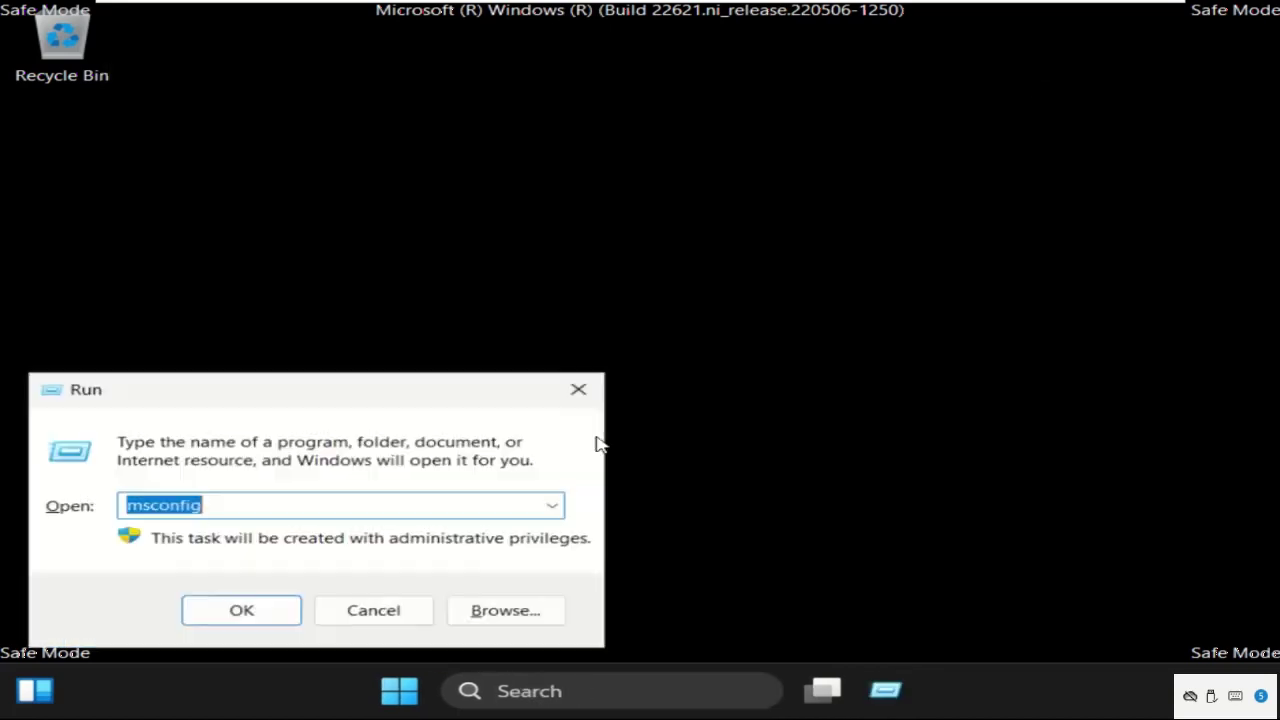
left_click_drag(395, 395, 749, 163)
left_click(594, 380)
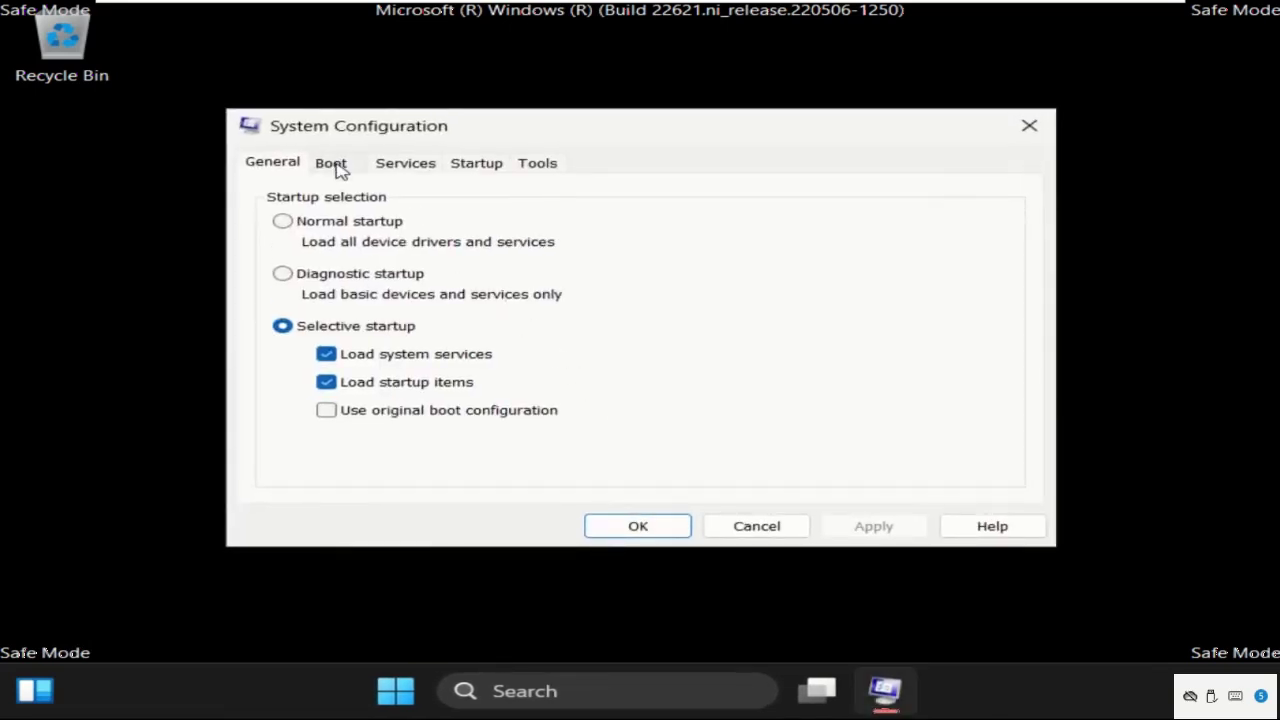
left_click(332, 165)
left_click(290, 384)
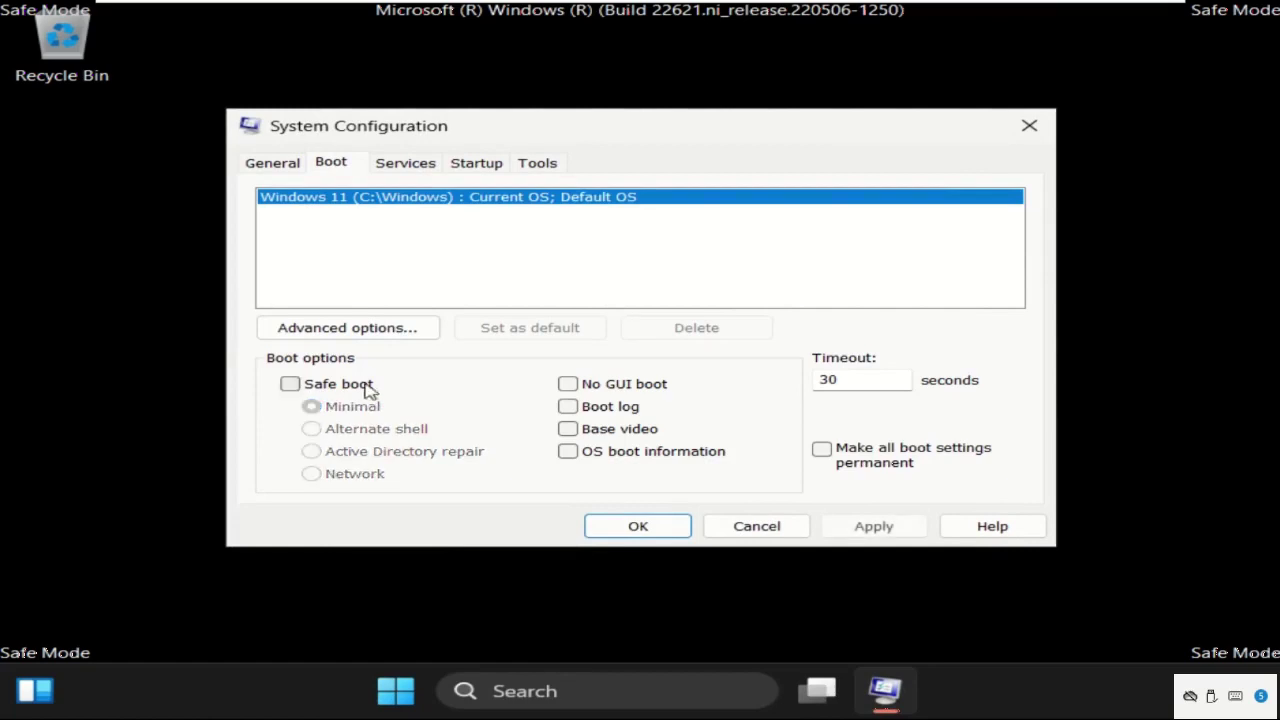
left_click(884, 530)
left_click(638, 526)
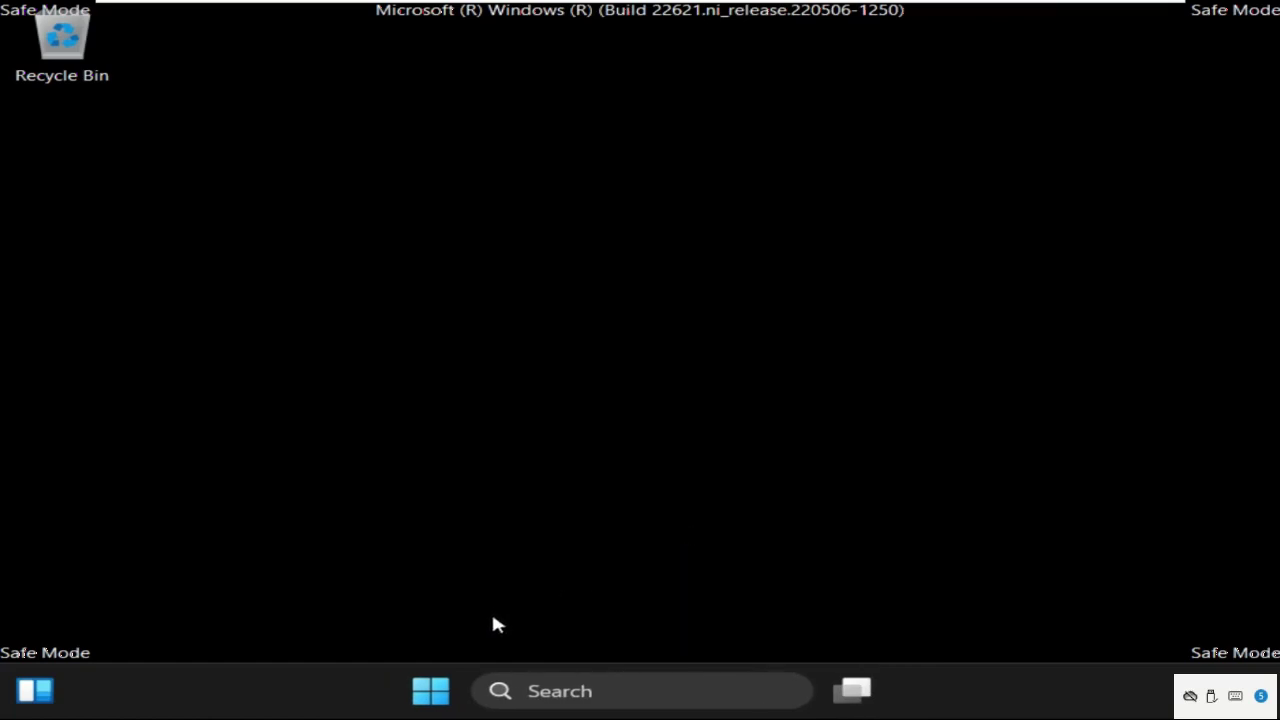
- Restart the computer to leave Safe Mode
left_click(430, 690)
left_click(1040, 612)
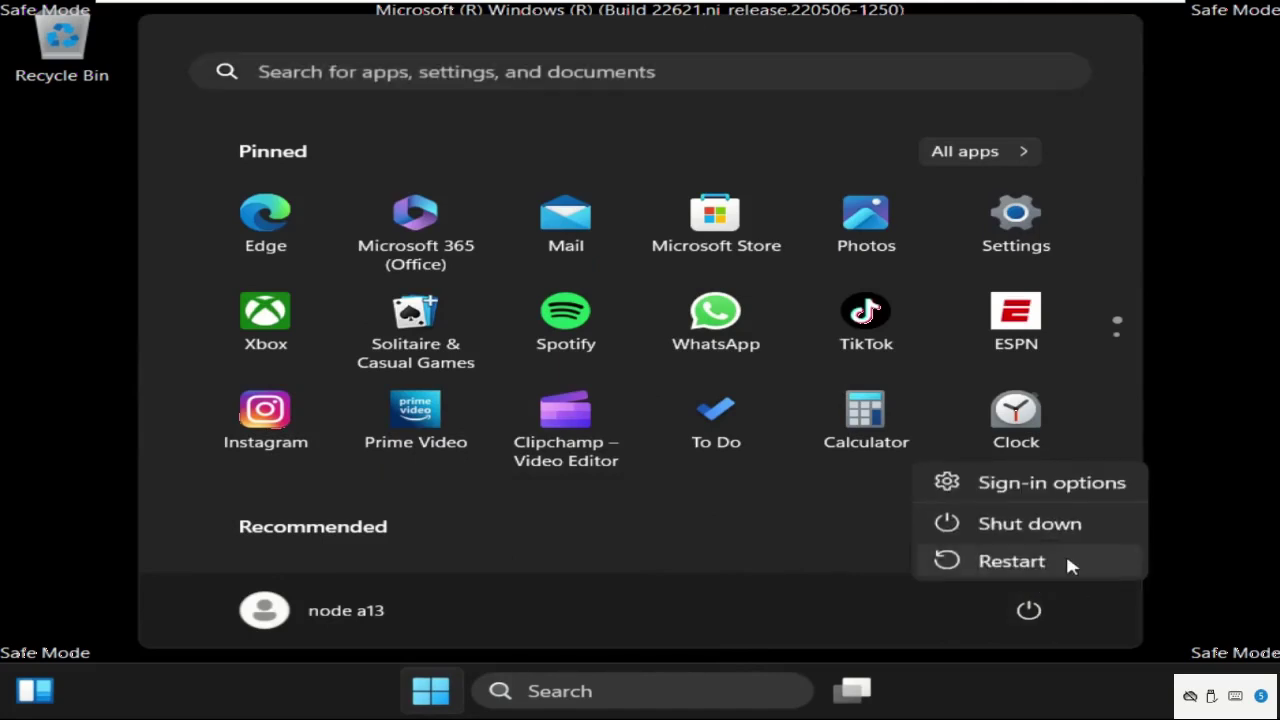
left_click(1060, 556)
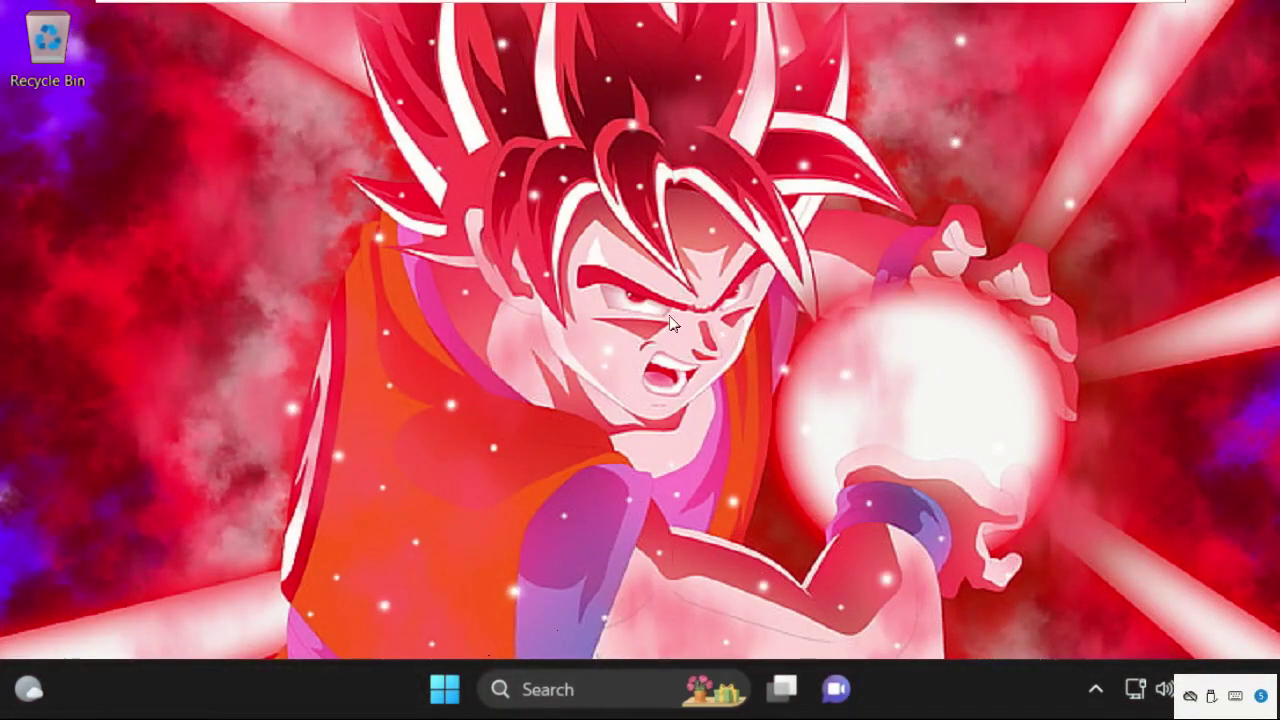
- Search Windows for Task Manager and open it
left_click(594, 688)
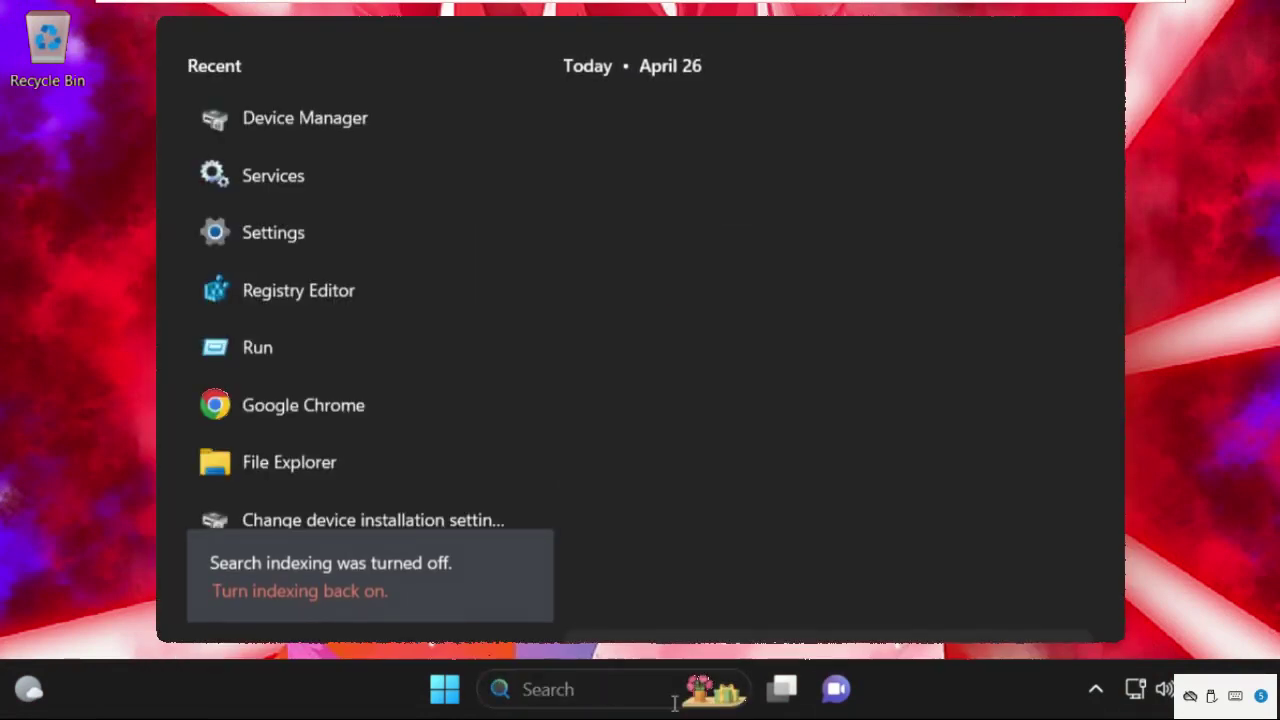
type("task")
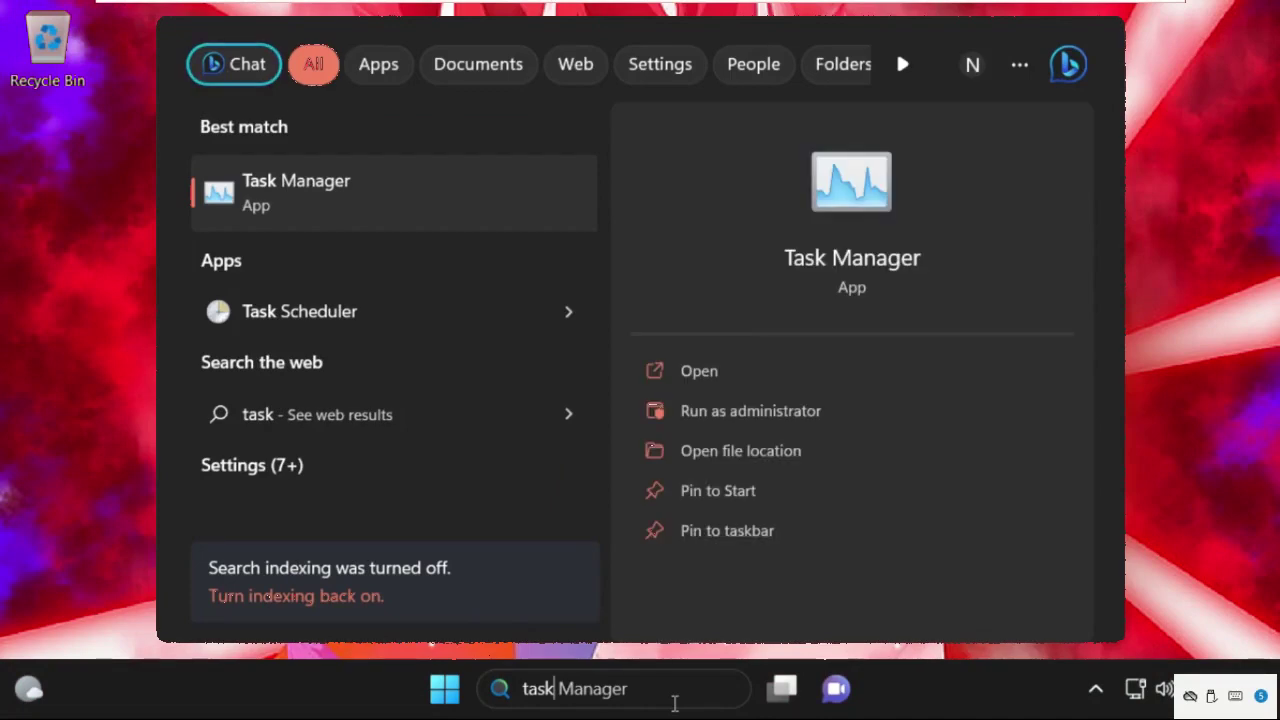
left_click(413, 186)
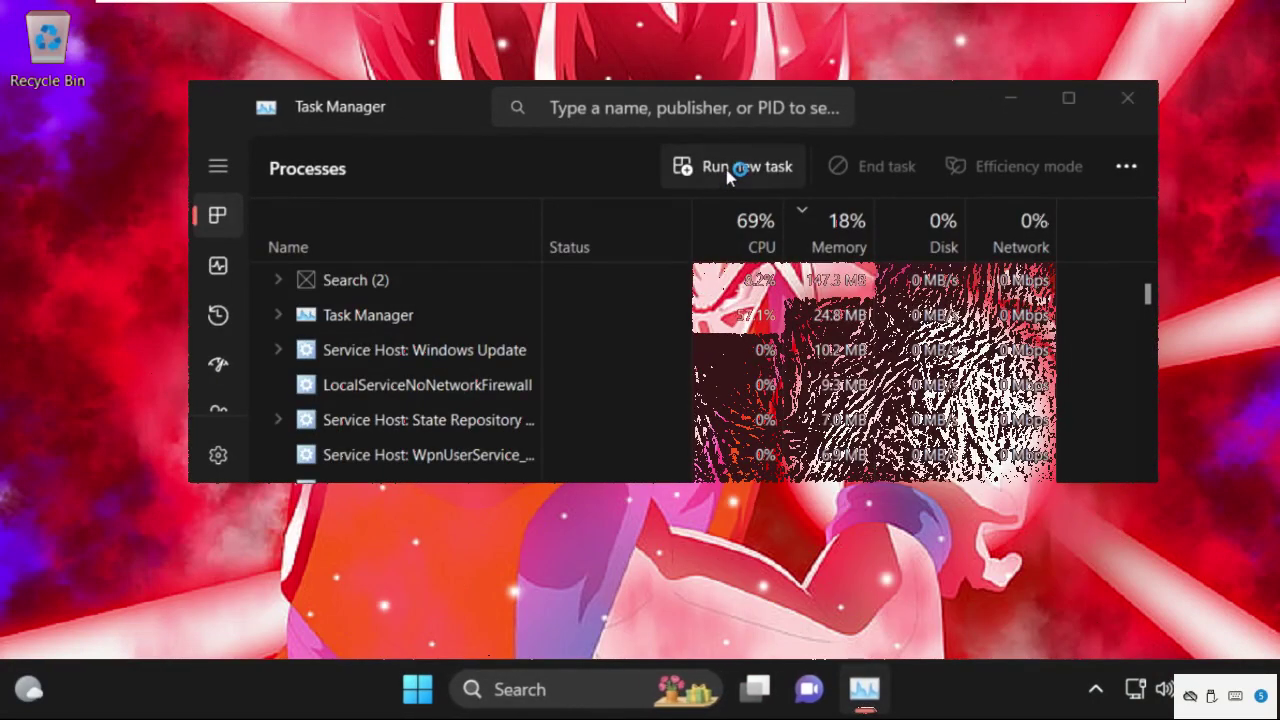
- Begin a new task in Task Manager and browse to the C:\Windows\System32 folder for its program
left_click(730, 170)
left_click(570, 340)
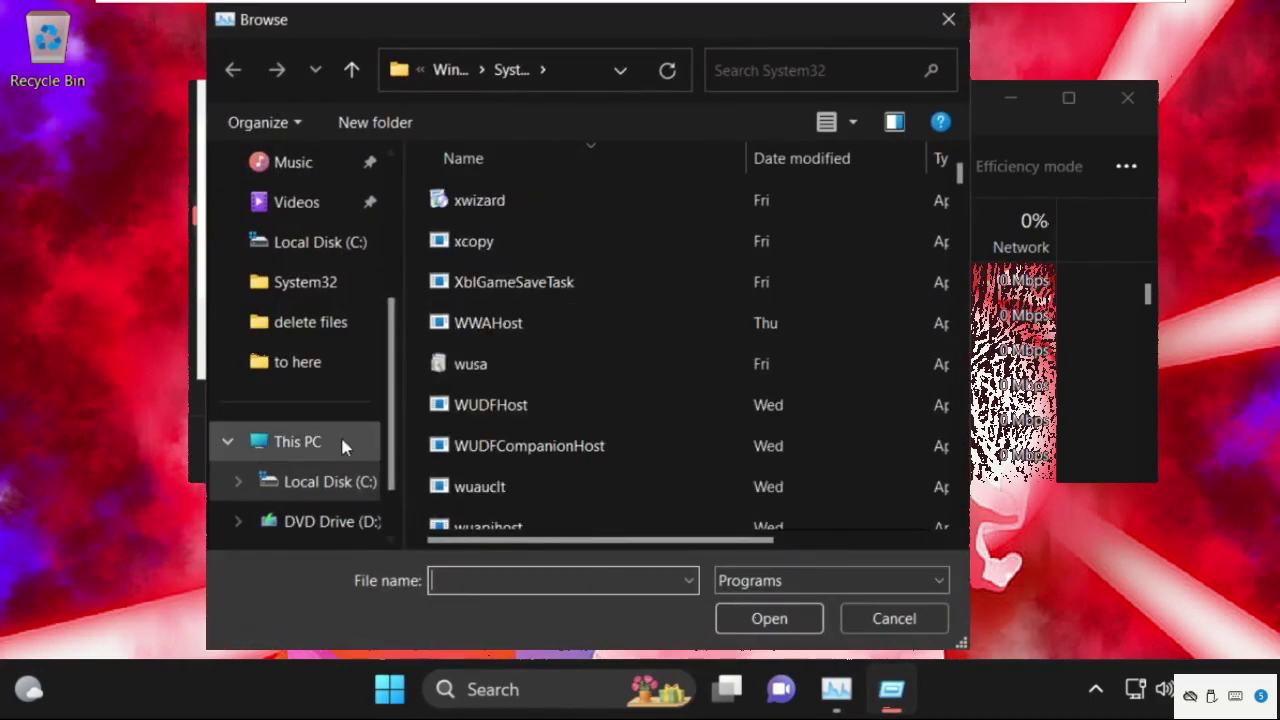
left_click(341, 443)
double_click(576, 236)
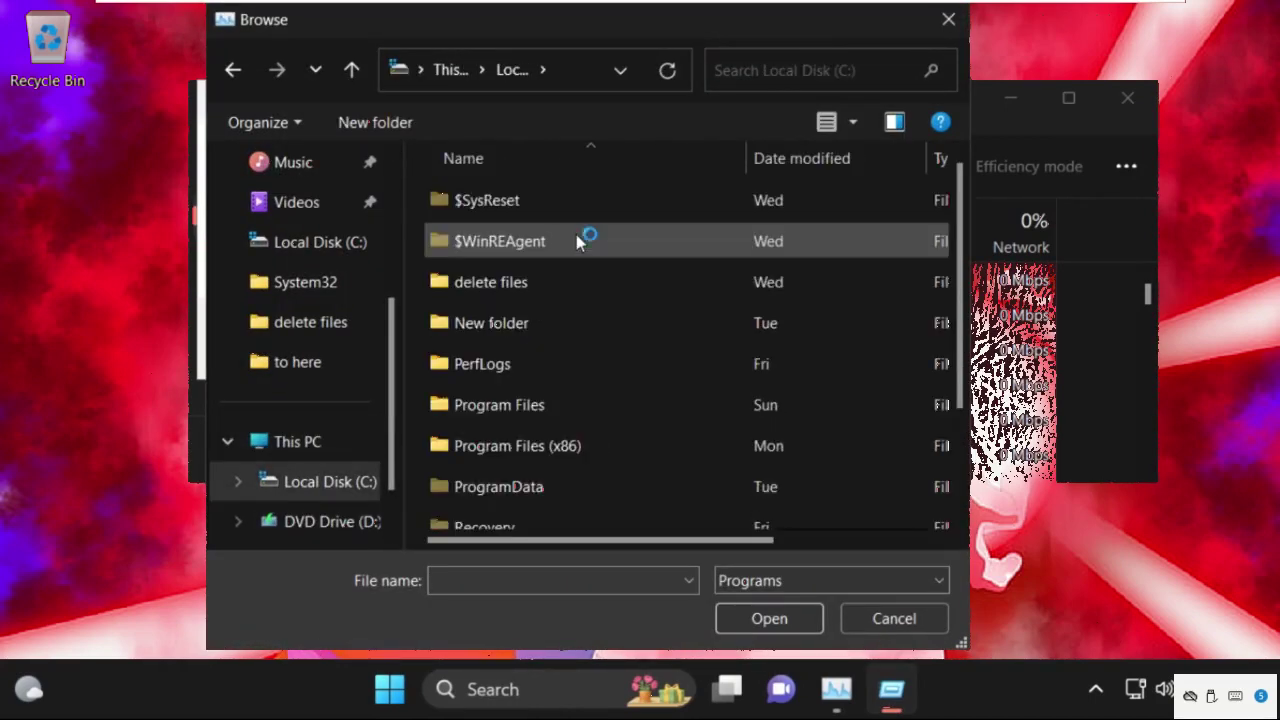
scroll(600, 367, "down", 2)
double_click(537, 514)
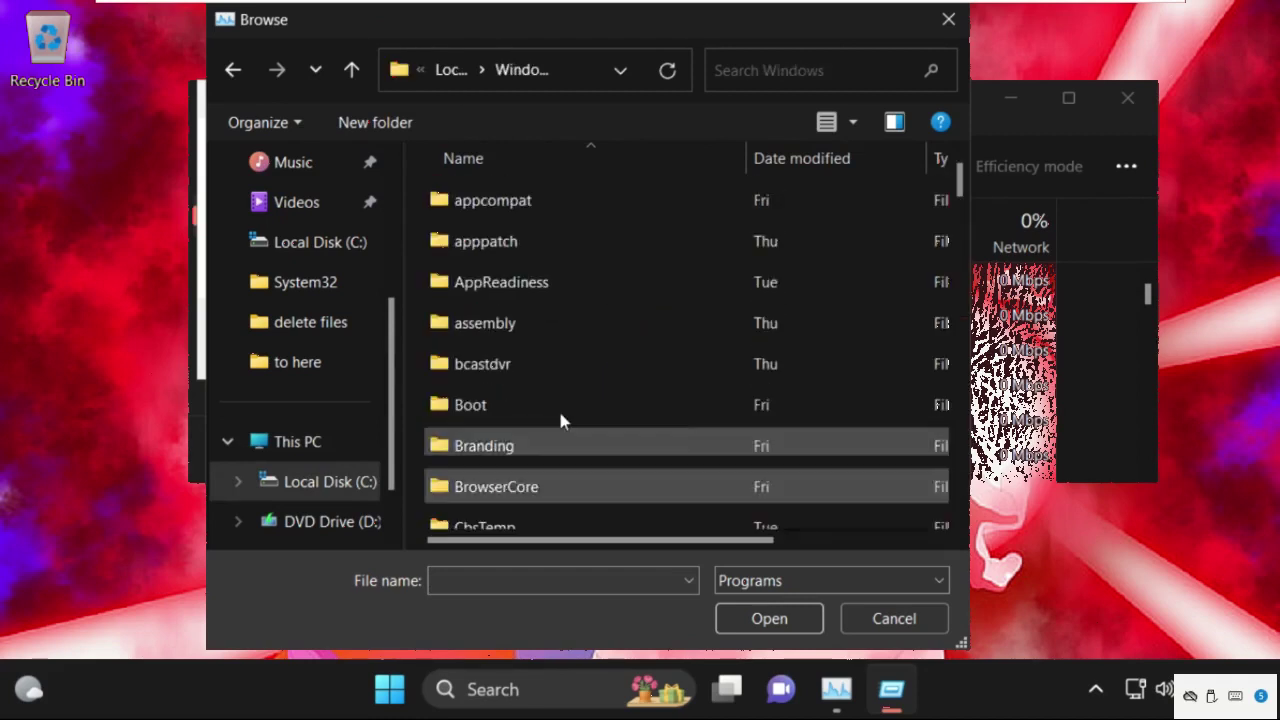
scroll(560, 410, "down", 15)
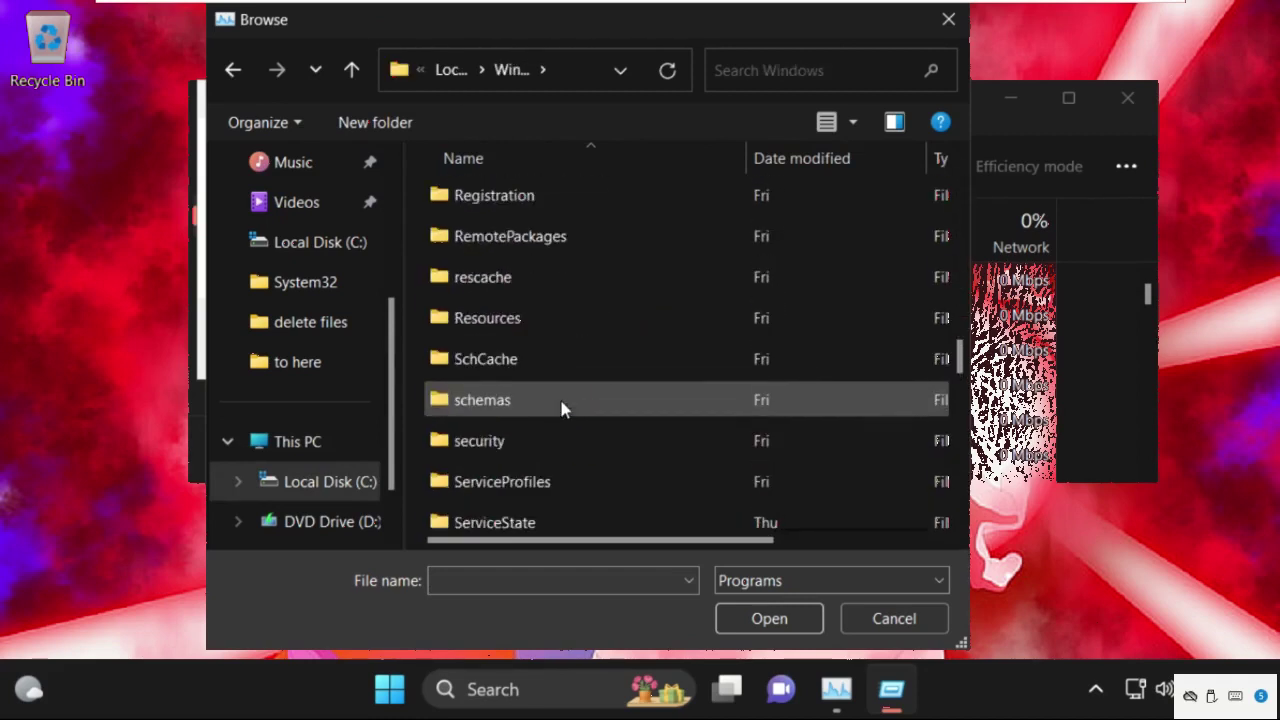
scroll(560, 405, "up", 1)
scroll(560, 405, "down", 4)
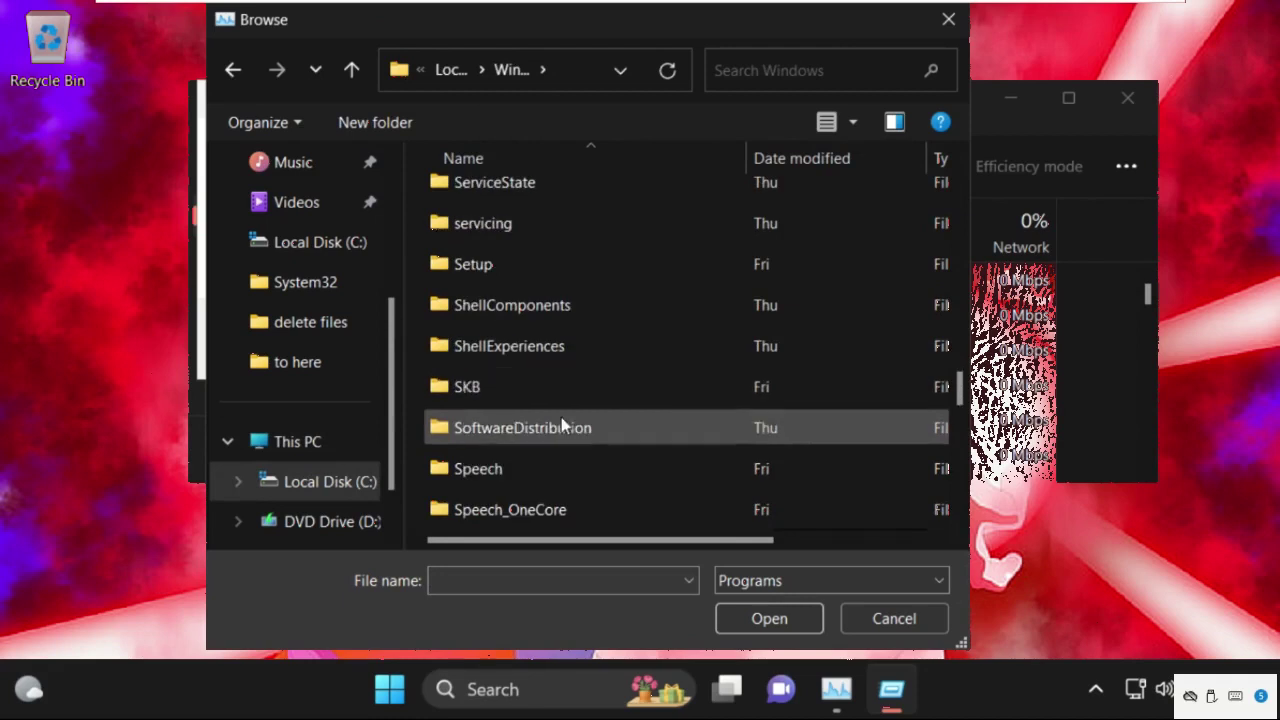
scroll(561, 425, "down", 1)
double_click(523, 472)
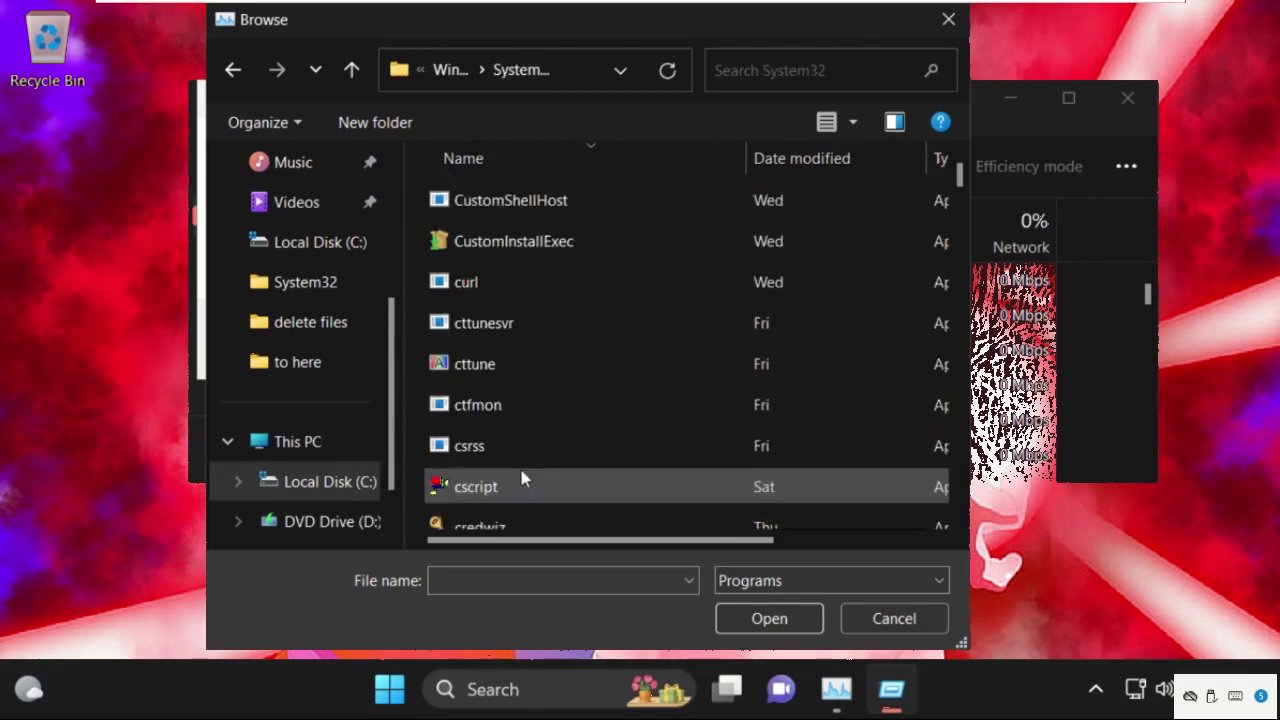
- Choose cmd from System32 and run it as a new task with administrative privileges
scroll(561, 360, "down", 8)
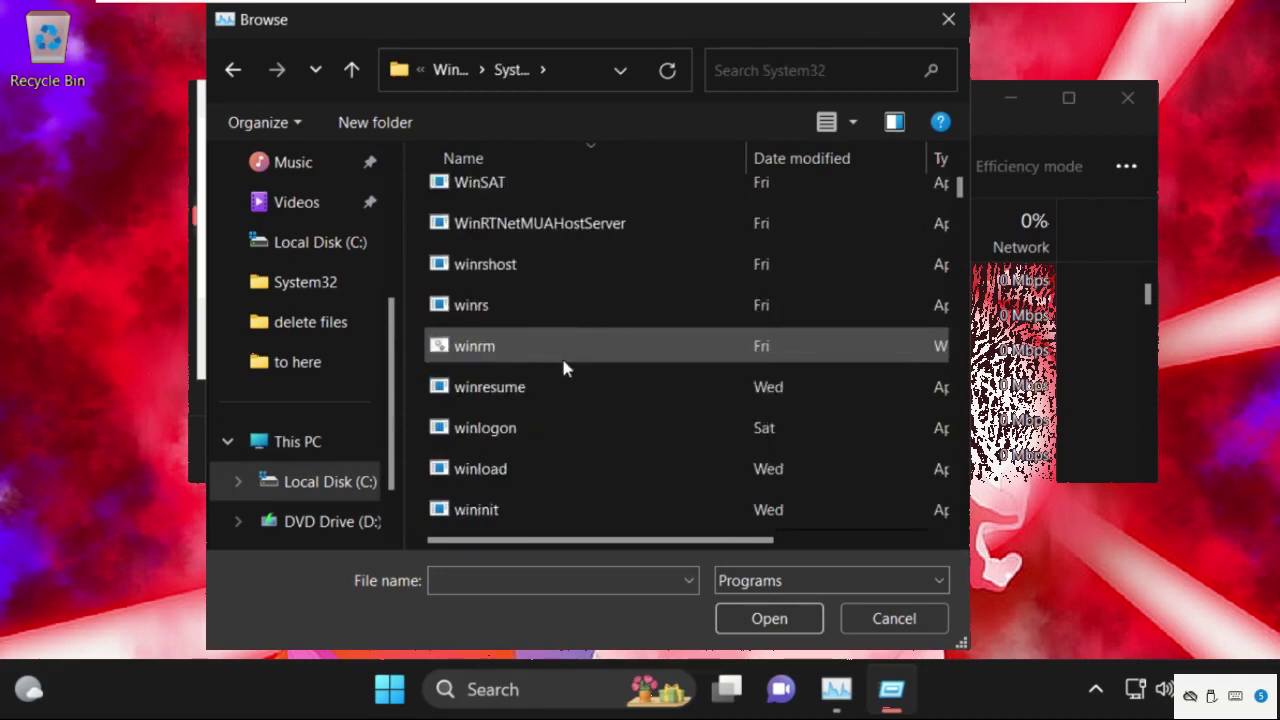
type("cuctt")
scroll(563, 368, "down", 4)
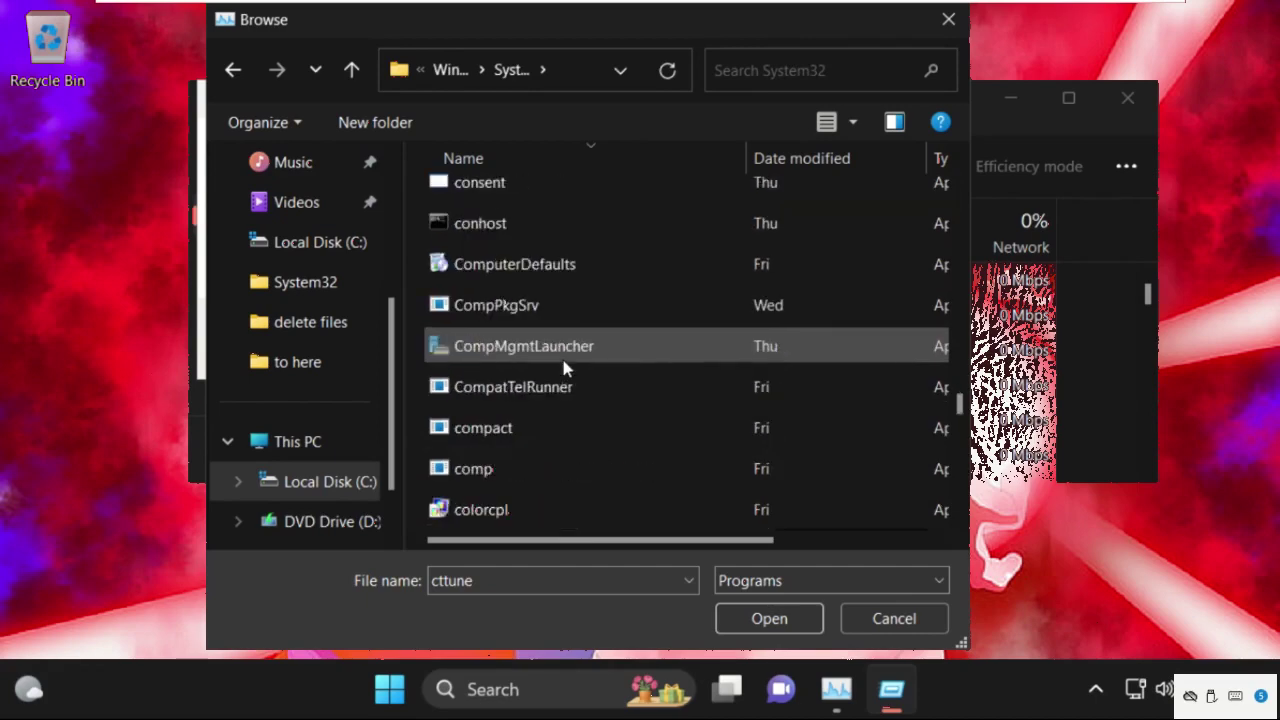
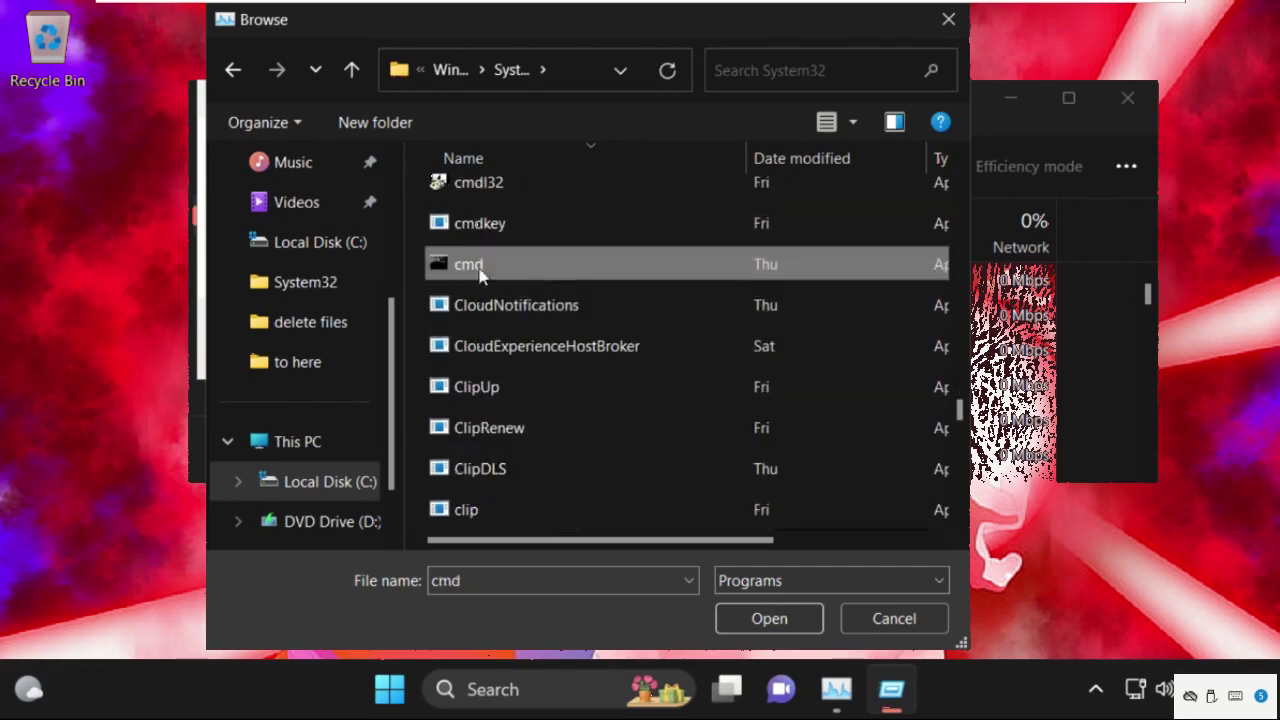
left_click(791, 630)
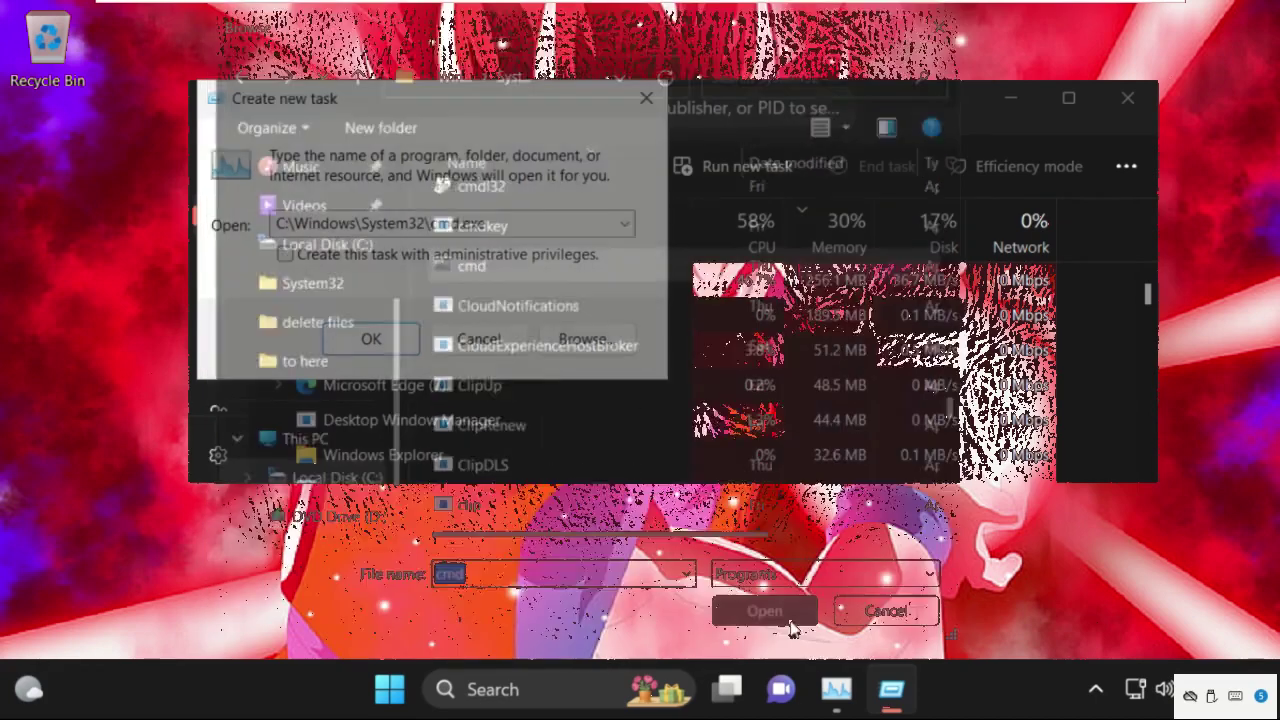
left_click(386, 256)
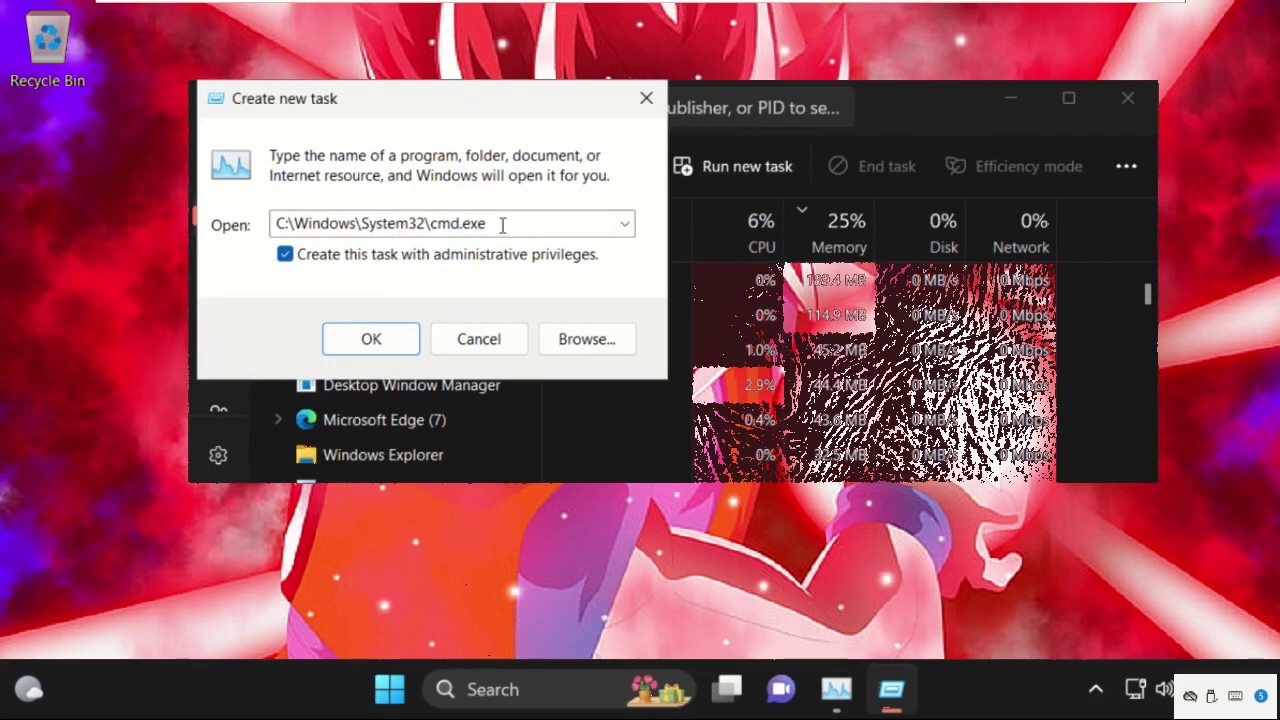
left_click(381, 338)
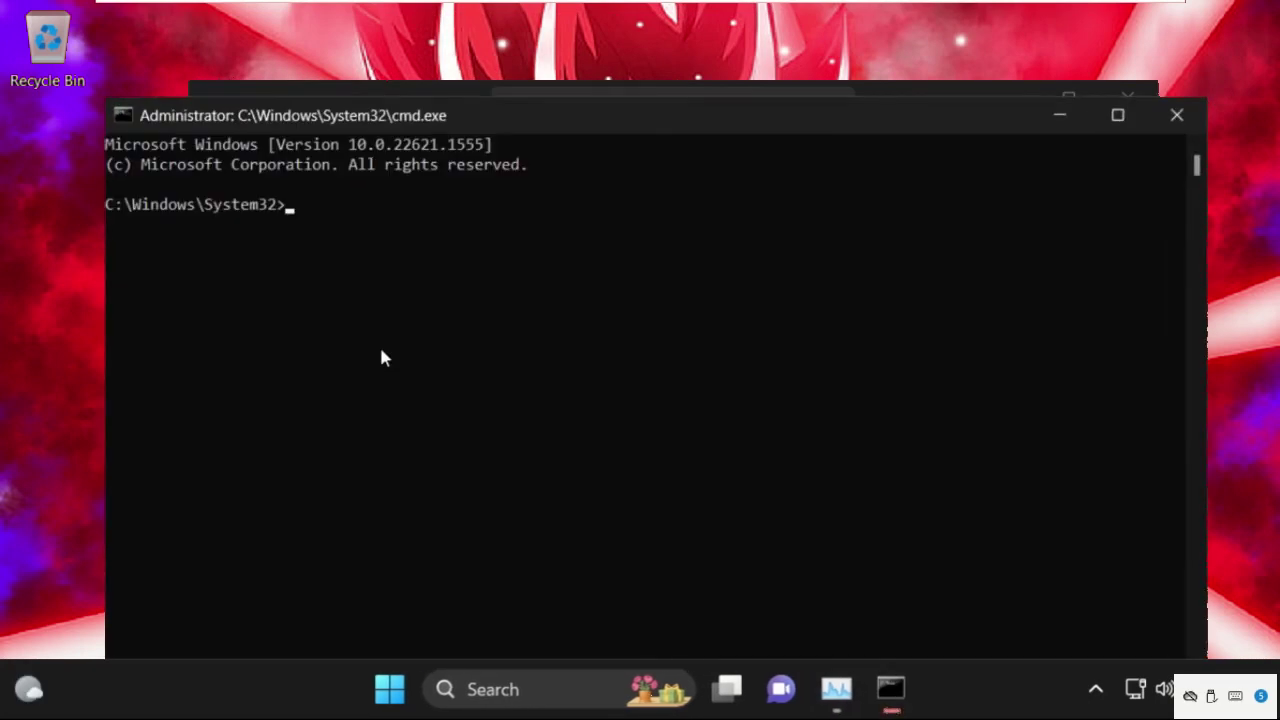
- Close Task Manager, then shrink the Command Prompt window and move it fully into view on the desktop
left_click(1128, 94)
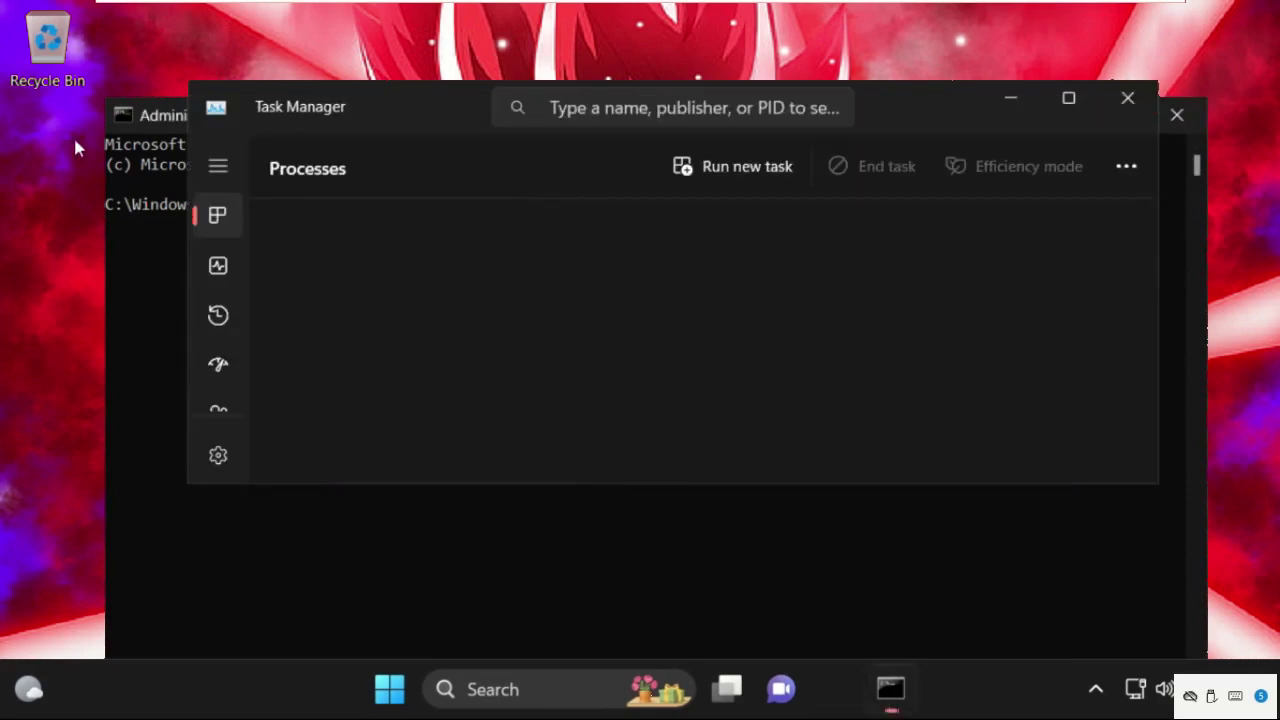
left_click_drag(104, 97, 306, 356)
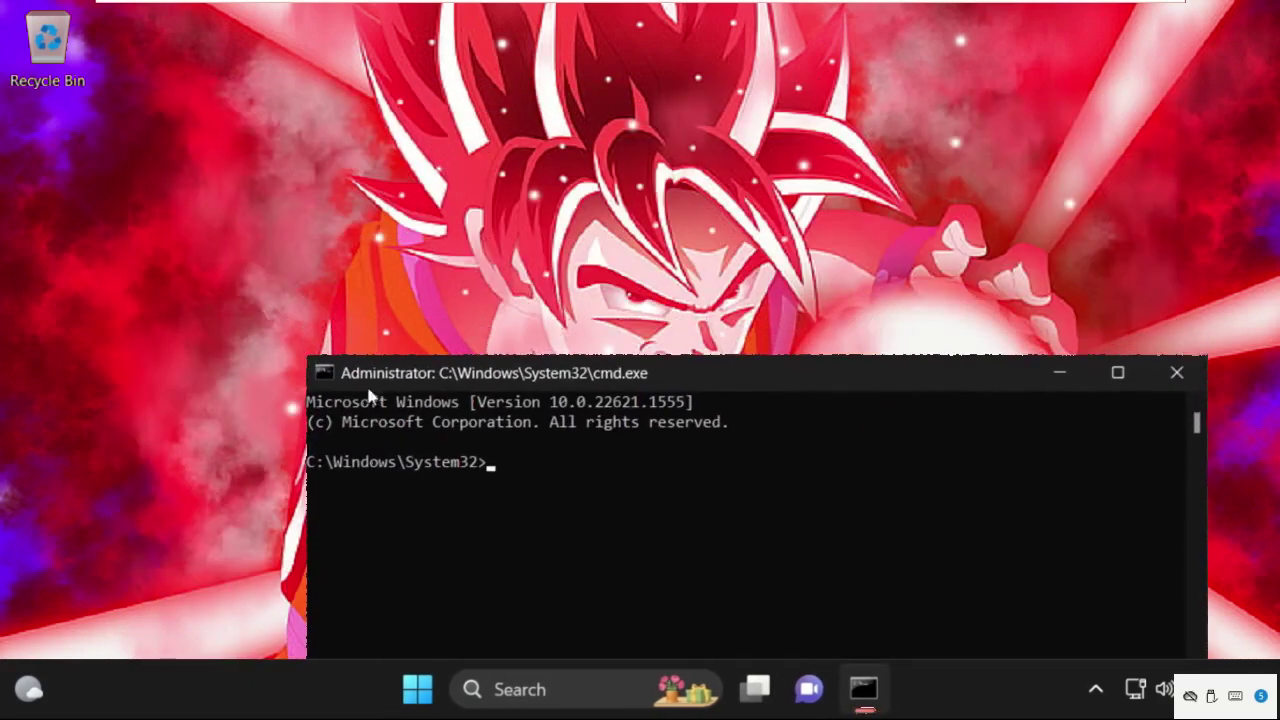
left_click_drag(472, 375, 440, 150)
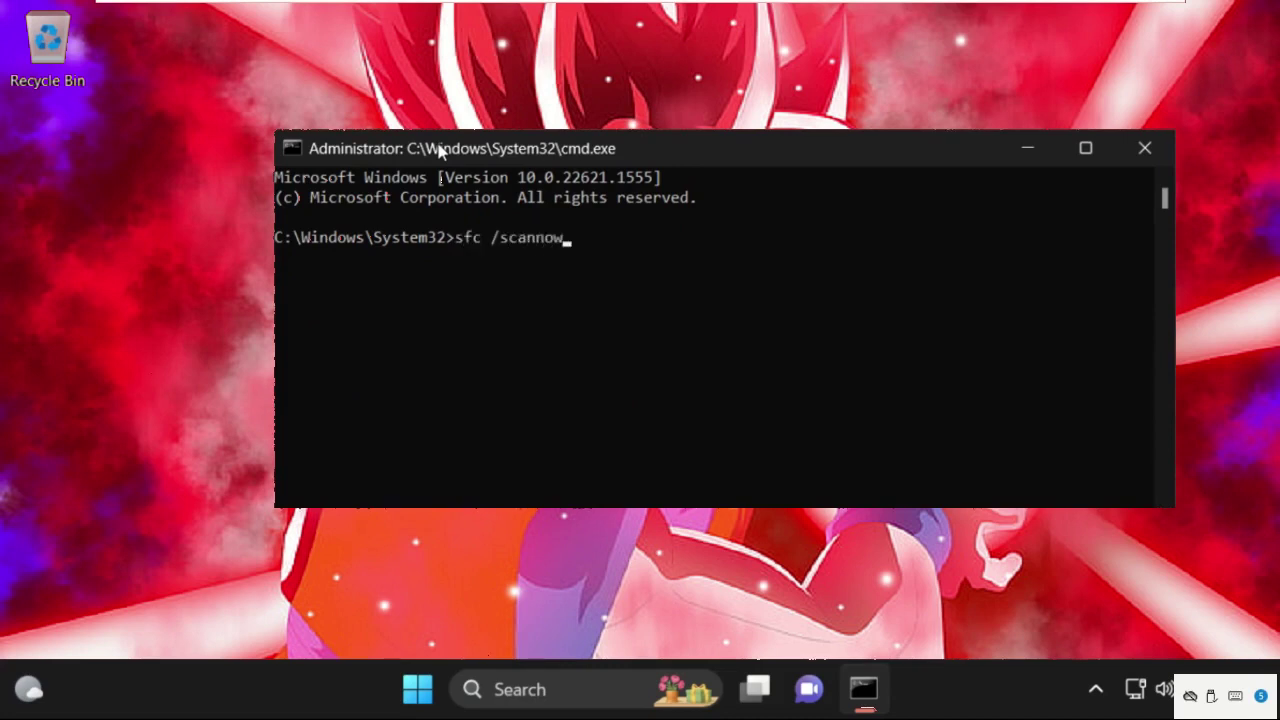
- Run the sfc /scannow system file scan in the administrator Command Prompt, then close it with exit
key("Return")
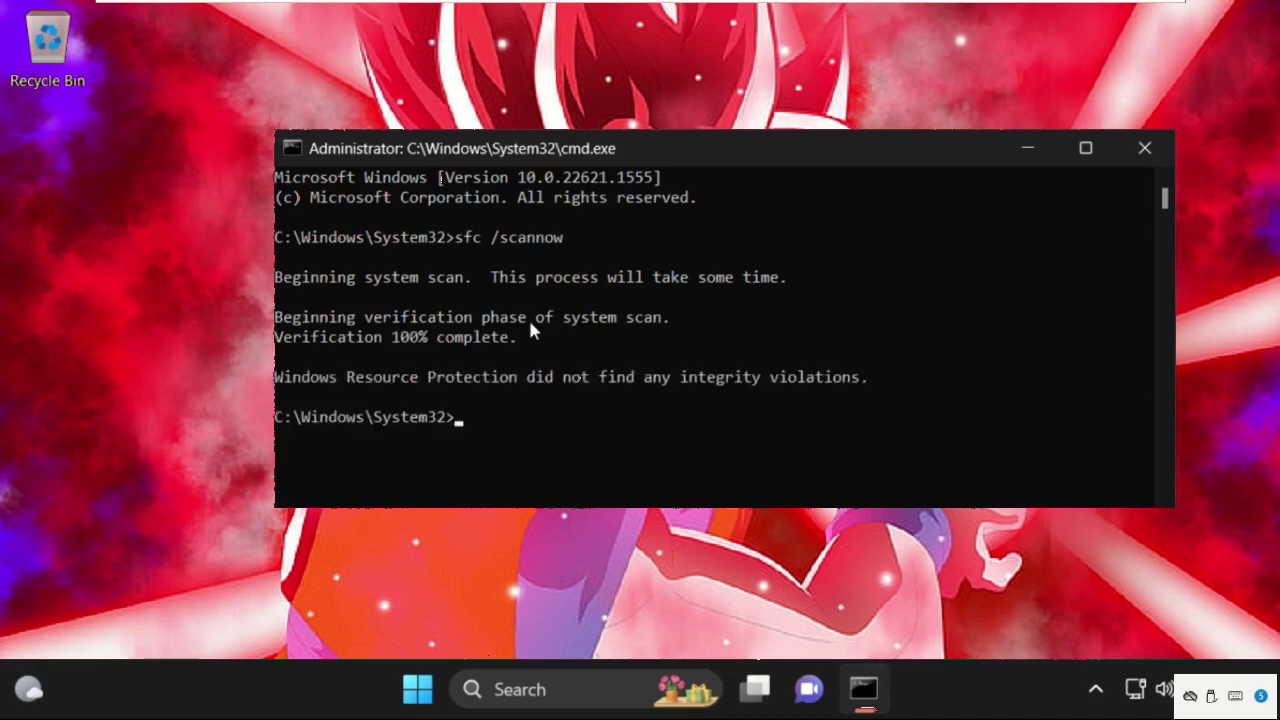
type("exit")
key("Return")
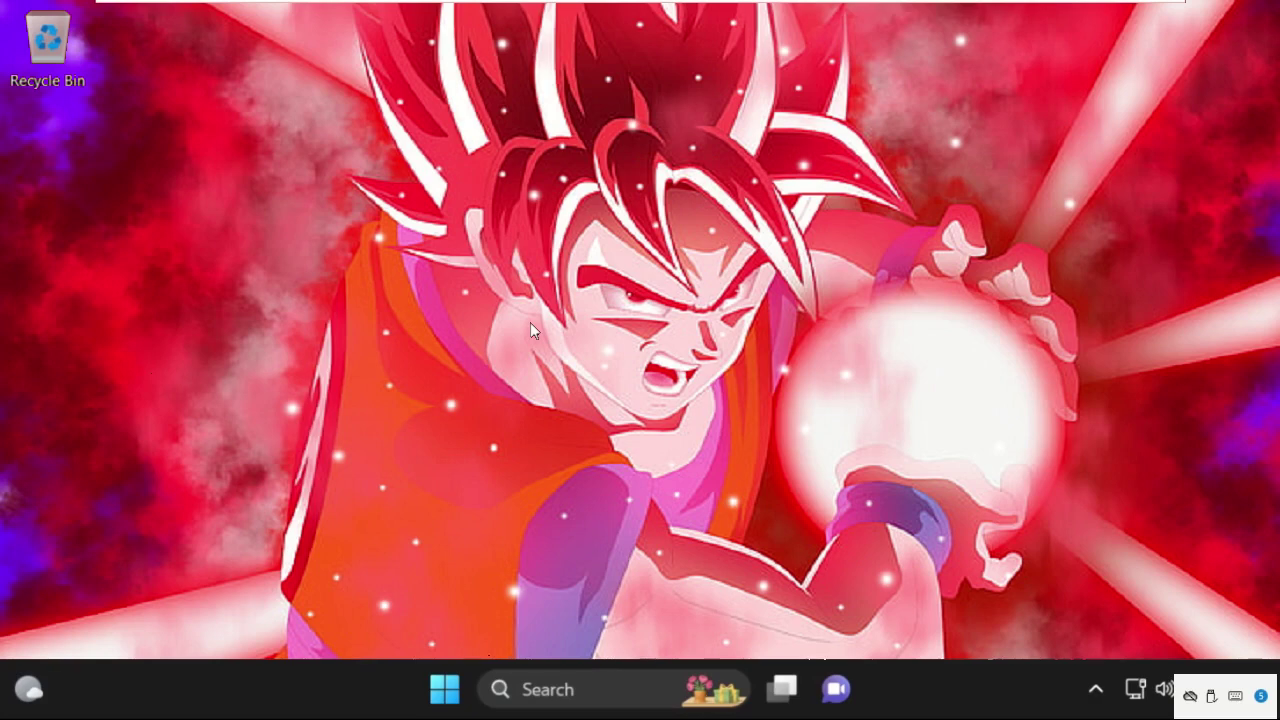